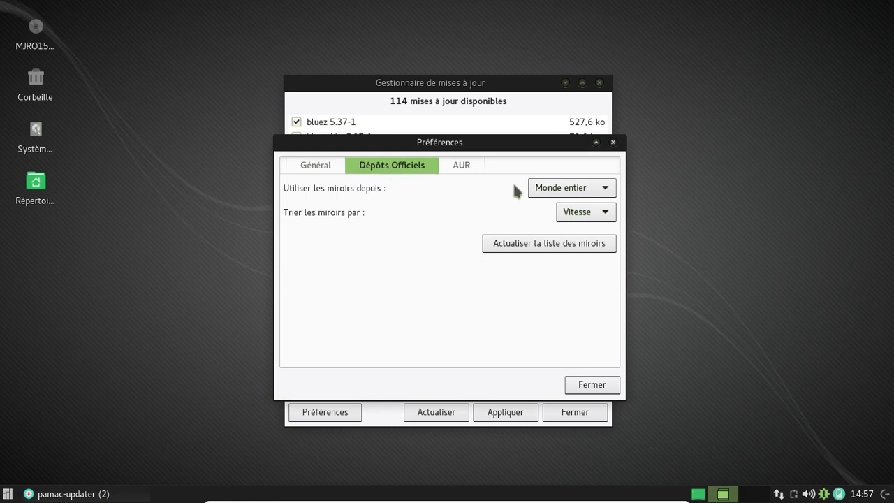
Update the official repositories' mirror list and reload the list of available updates.
click(550, 244)
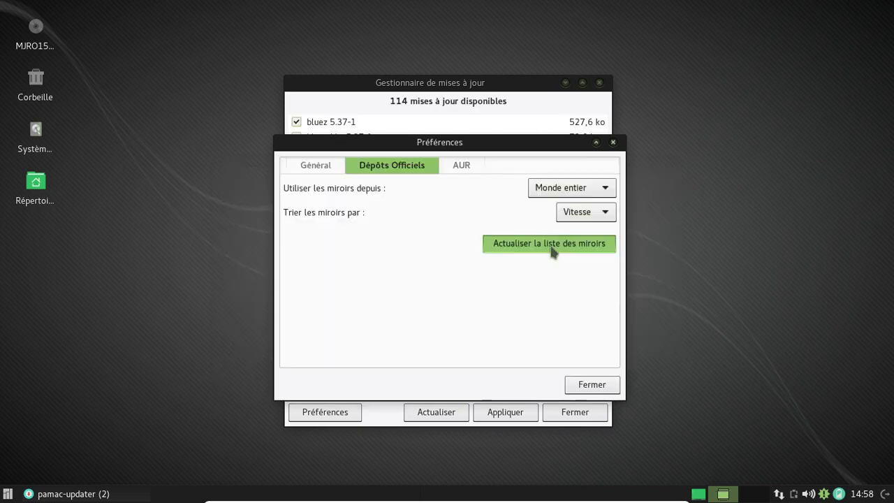
click(590, 385)
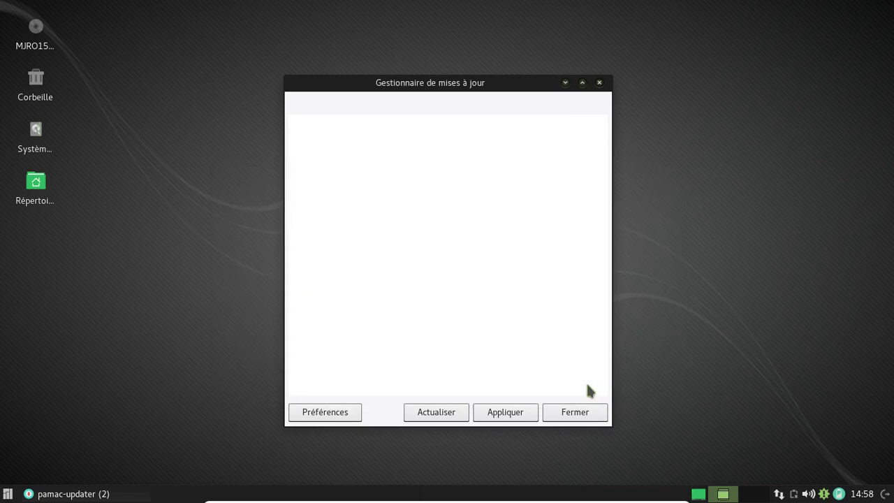
click(434, 417)
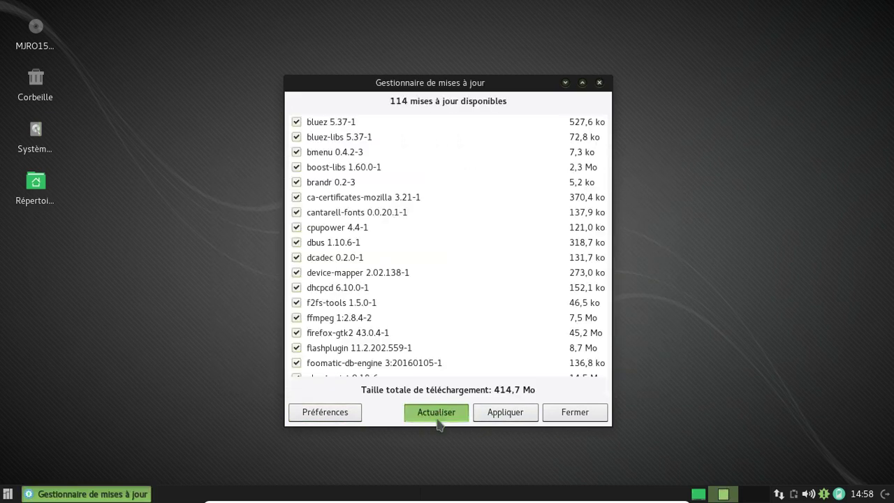
Look through the packages in the list of available updates.
scroll(470, 223, down, 6)
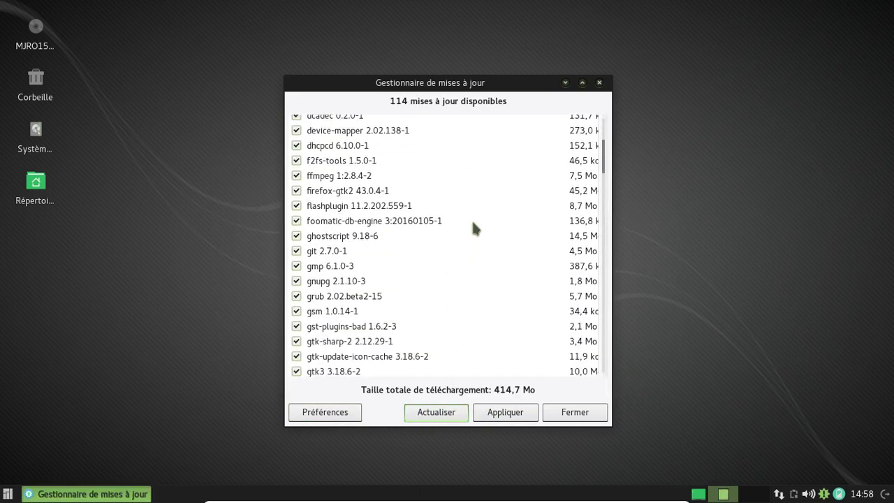
scroll(472, 222, up, 1)
scroll(472, 222, down, 7)
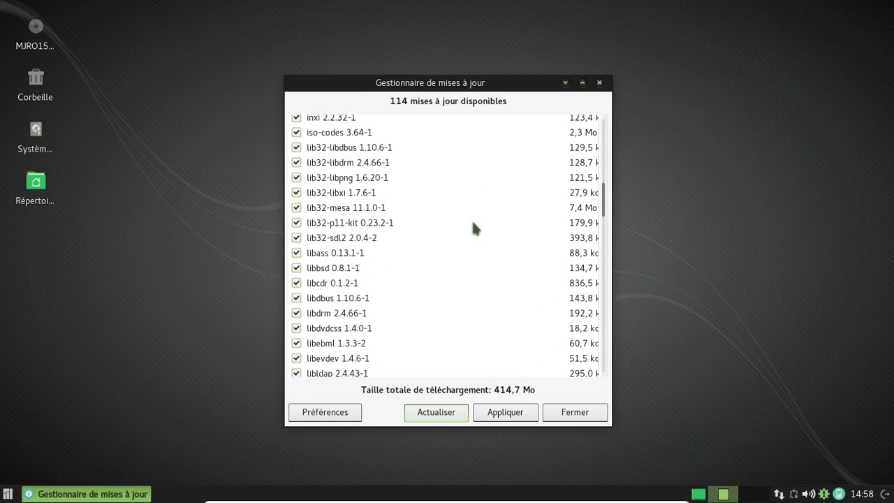
scroll(473, 227, down, 7)
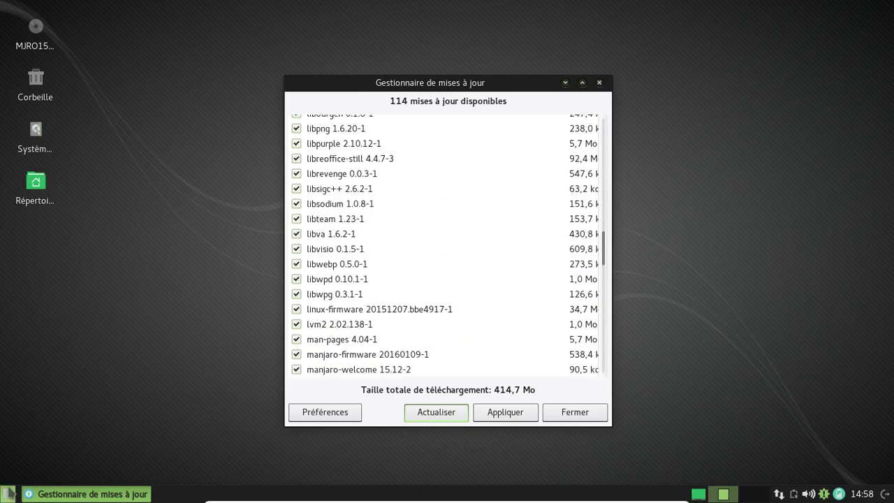
Search the application menu for steam and close the menu without launching anything.
click(8, 492)
text(steam)
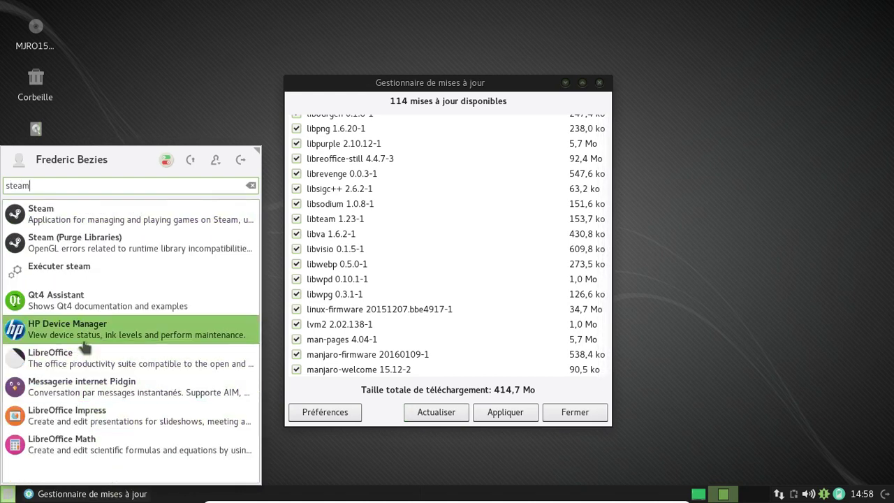
key(Escape)
key(Escape)
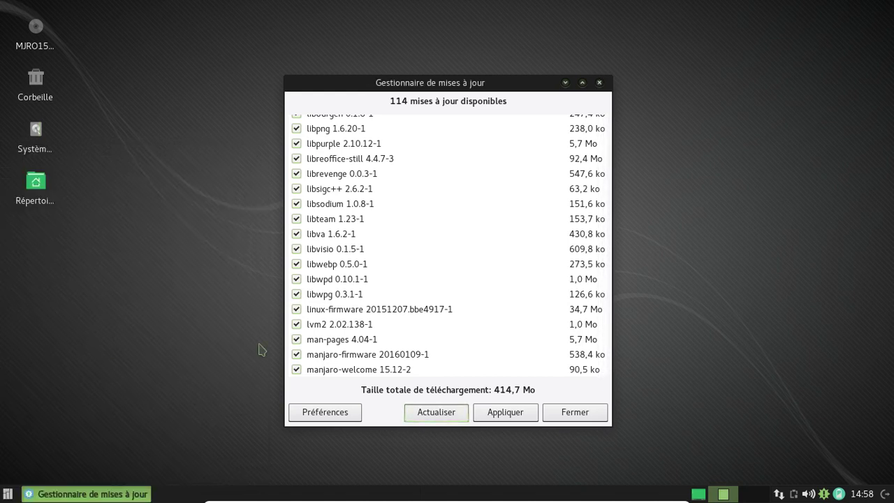
Apply all selected updates and confirm the transaction summary.
scroll(512, 340, down, 3)
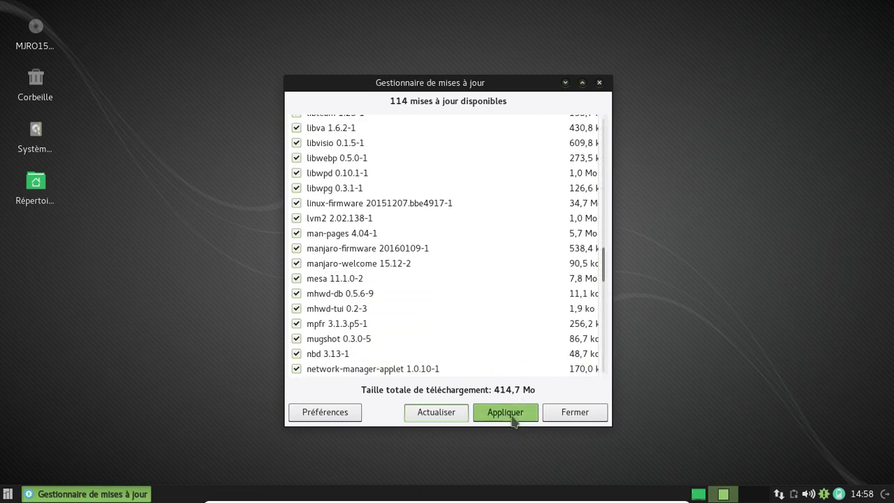
click(512, 417)
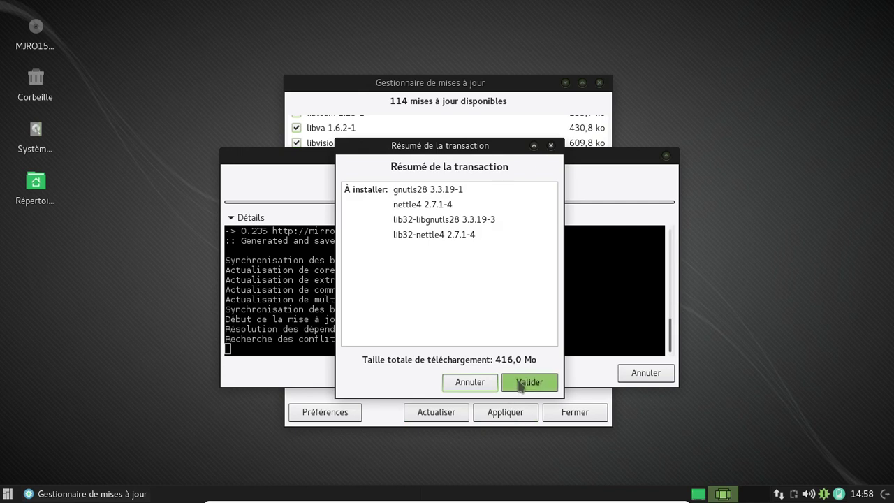
click(518, 381)
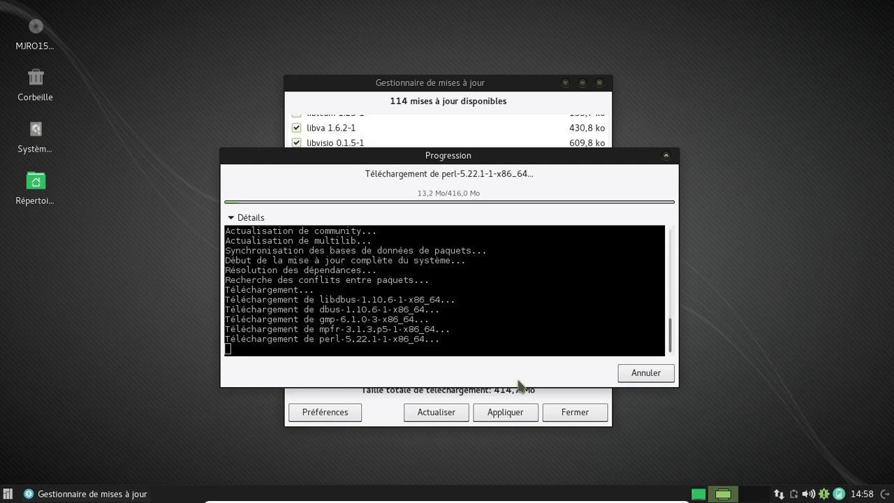
Check the detailed log at intervals while the updates download and install.
click(231, 218)
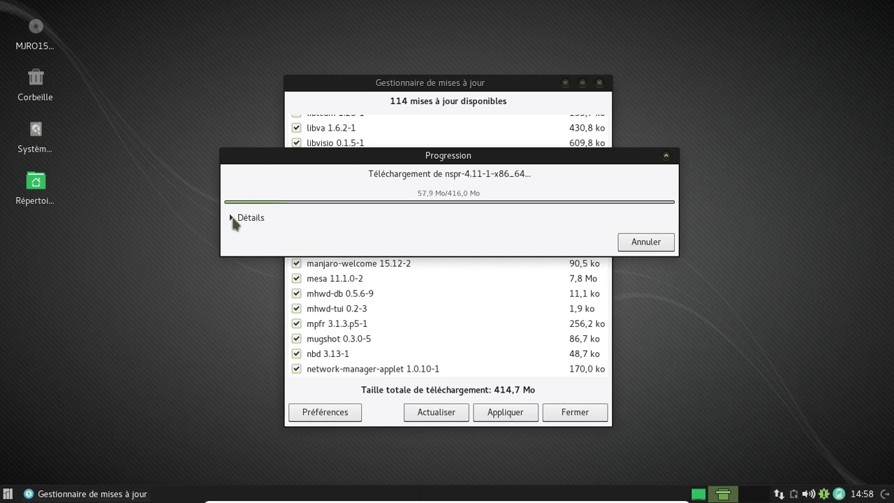
click(232, 218)
click(233, 217)
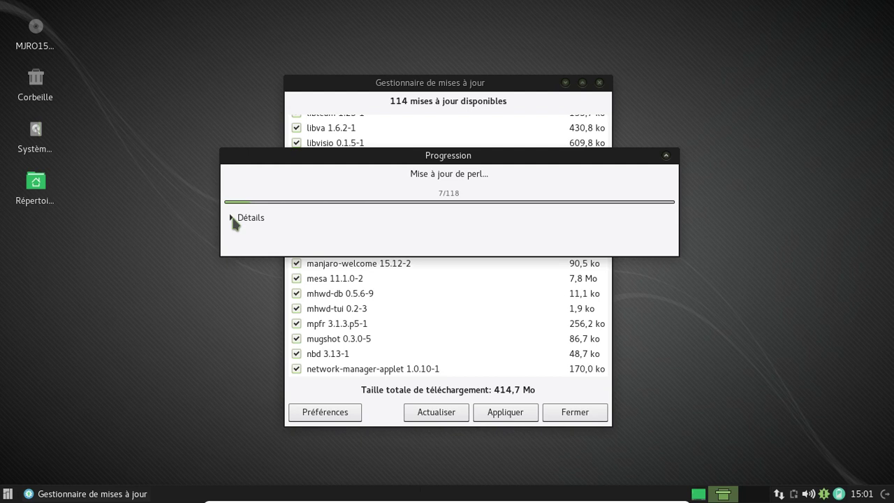
click(232, 217)
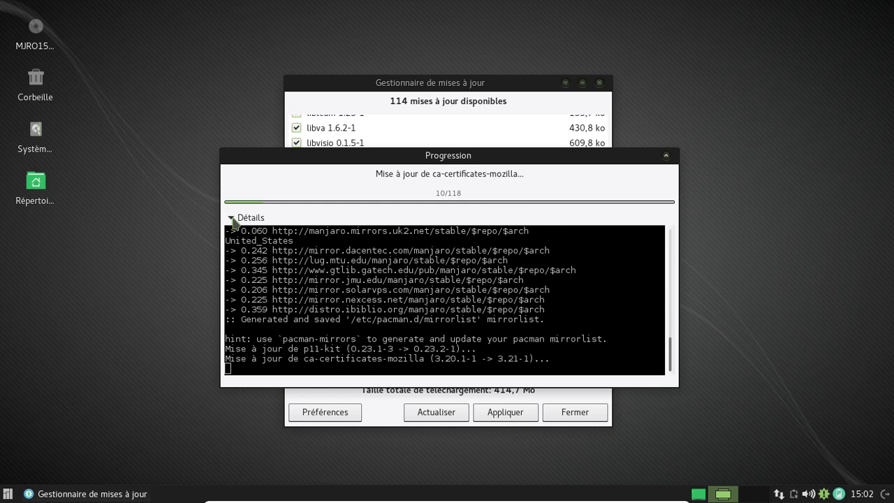
click(234, 218)
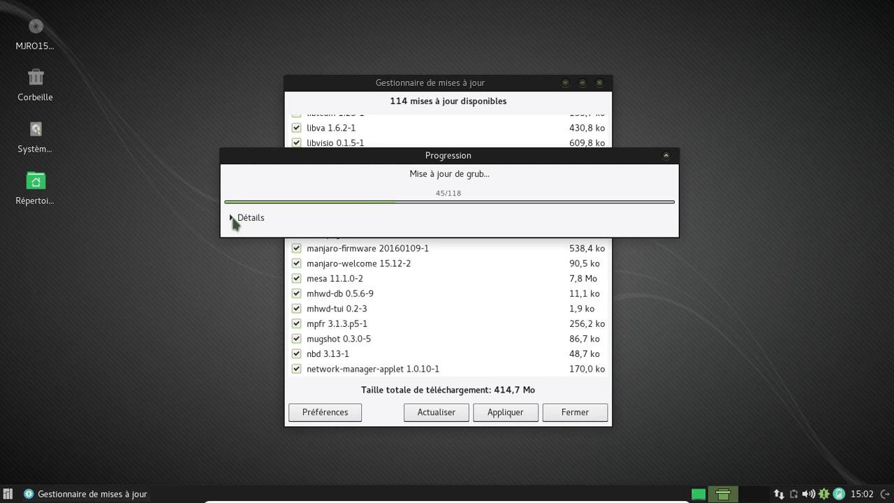
click(234, 220)
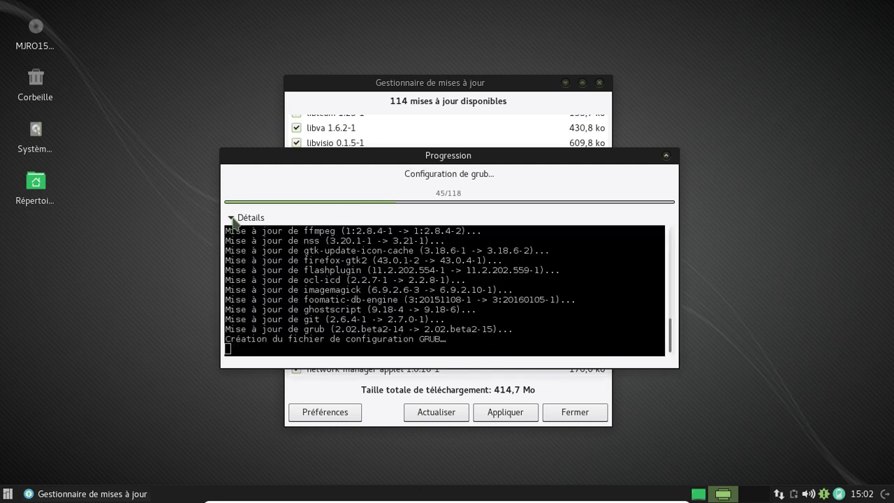
click(234, 219)
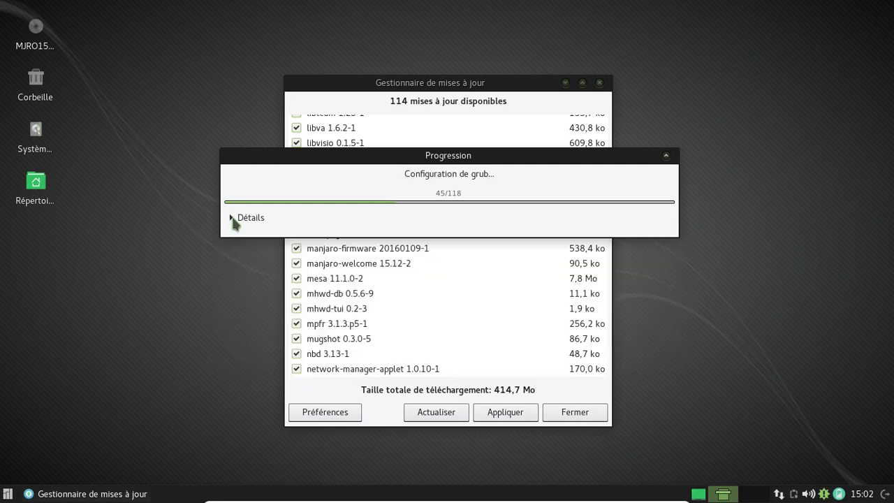
click(234, 219)
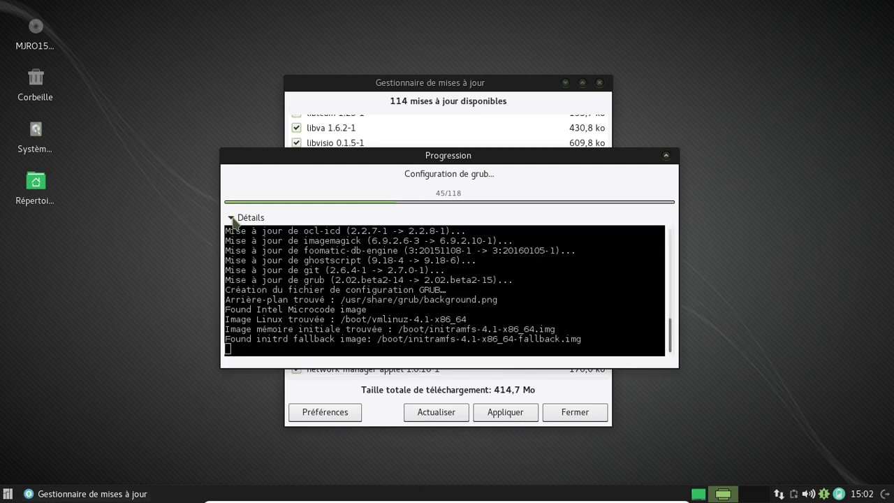
click(233, 219)
click(234, 219)
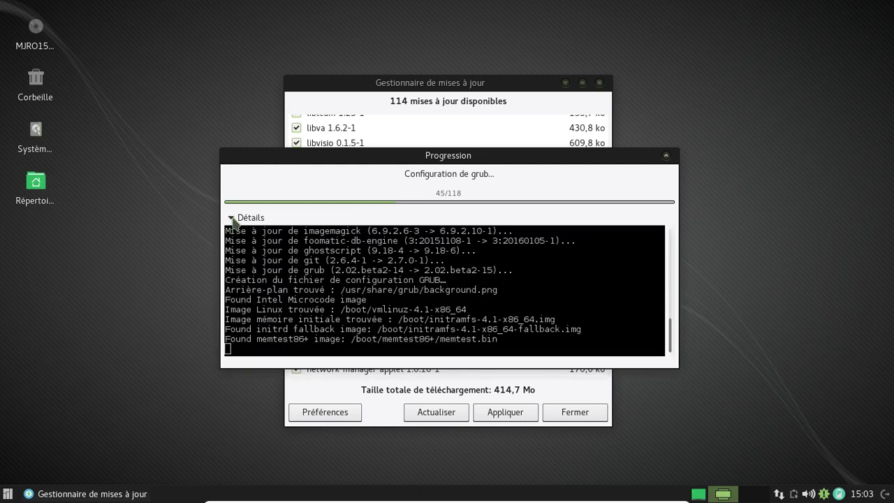
click(234, 219)
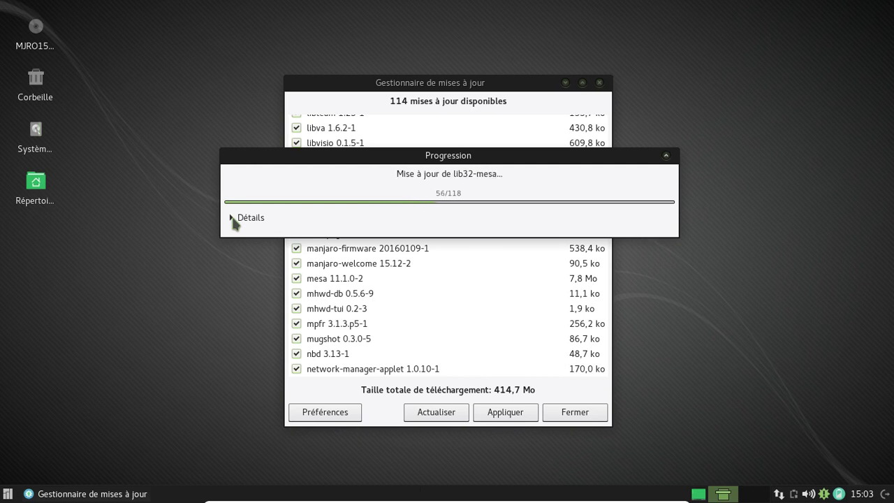
click(234, 218)
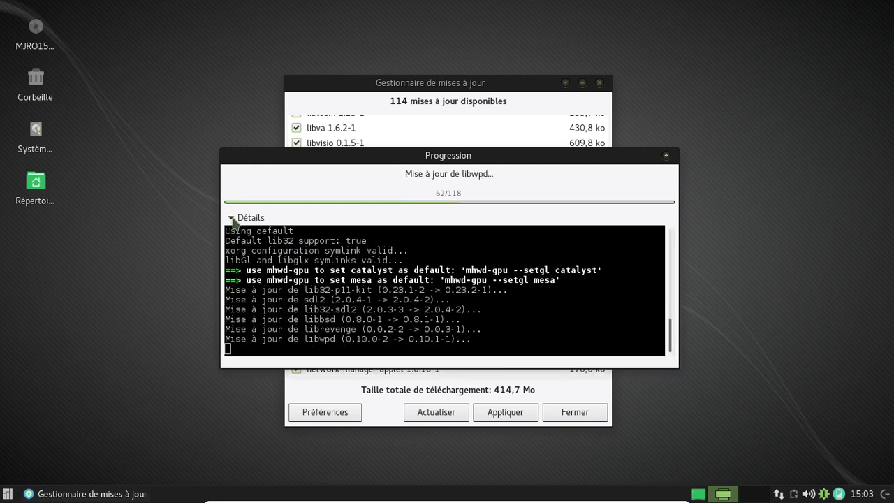
click(232, 218)
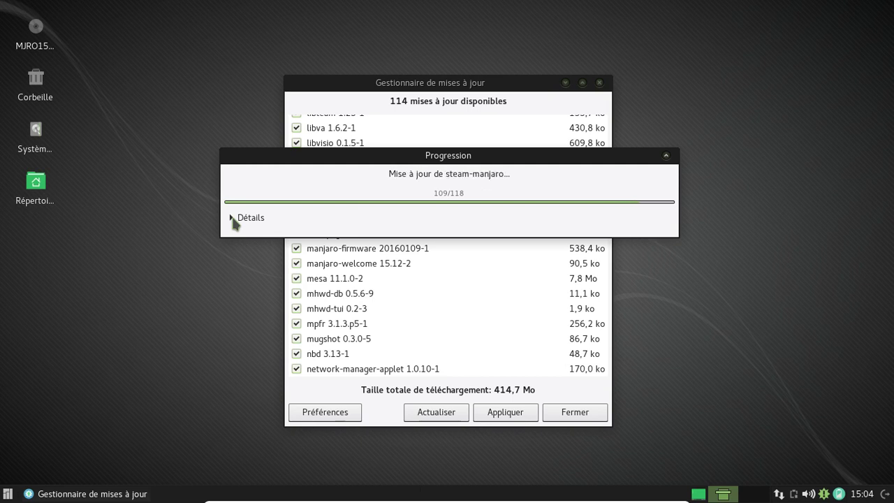
click(233, 218)
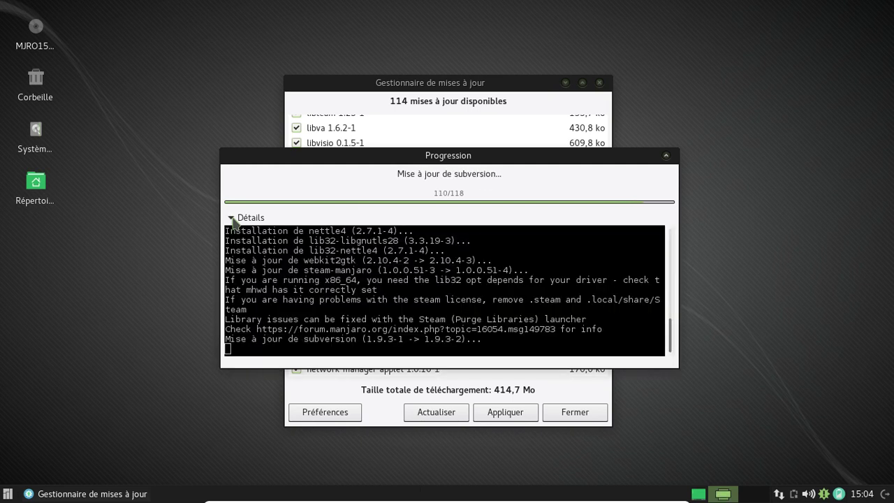
click(232, 218)
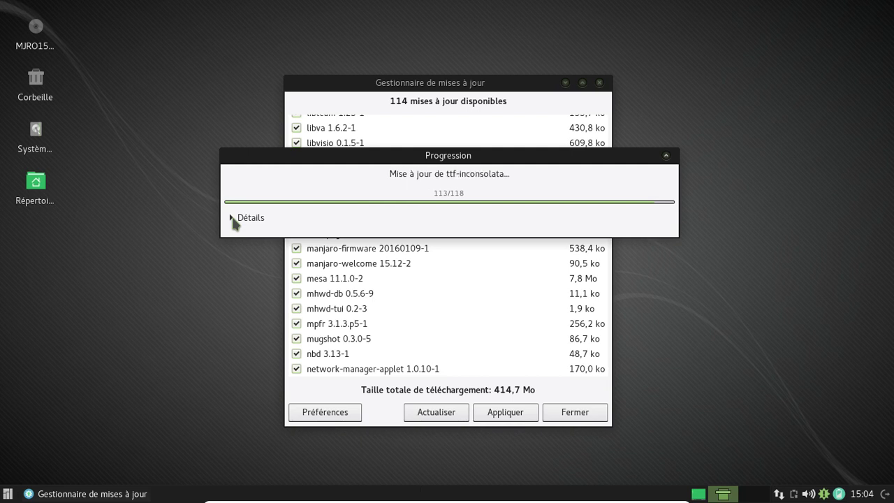
click(234, 219)
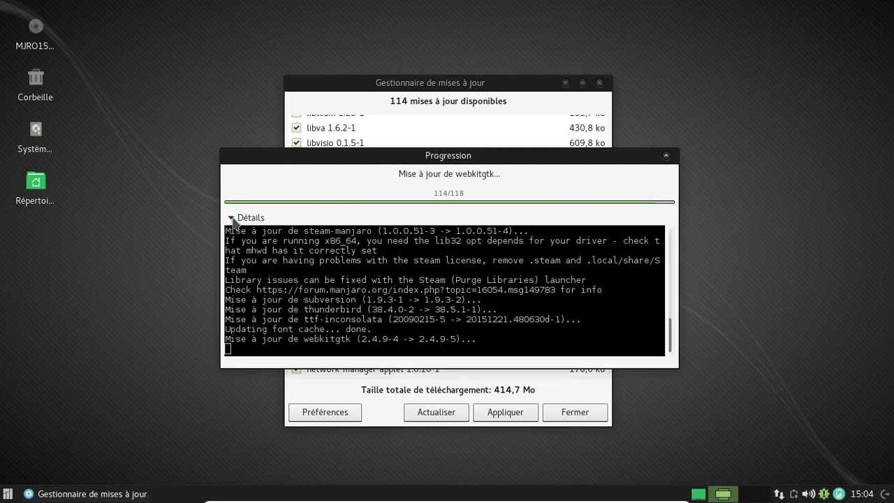
click(231, 218)
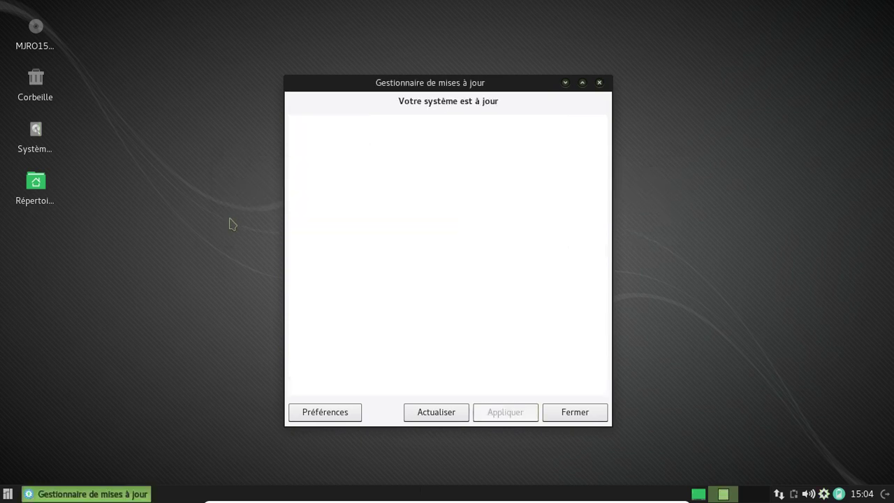
Check for updates once more and close the update manager.
click(438, 411)
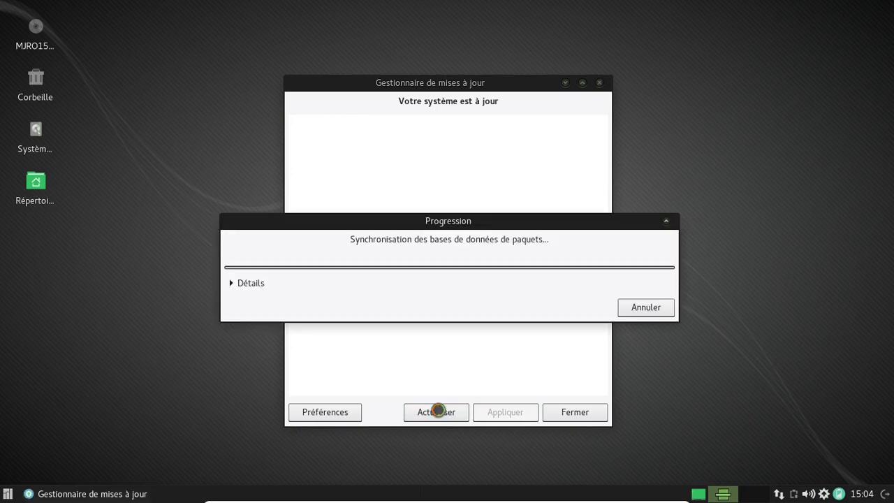
click(579, 418)
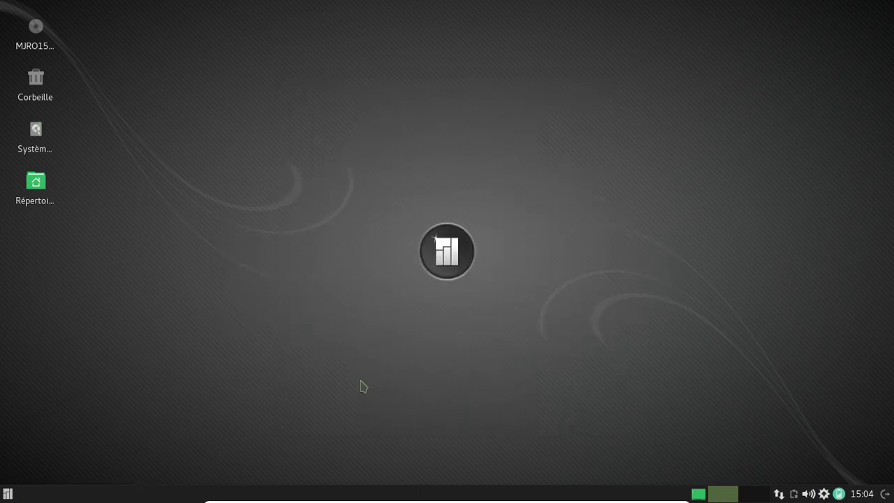
Find the Manjaro settings manager by searching the application menu for manja, launch it and authenticate with the account password.
click(8, 494)
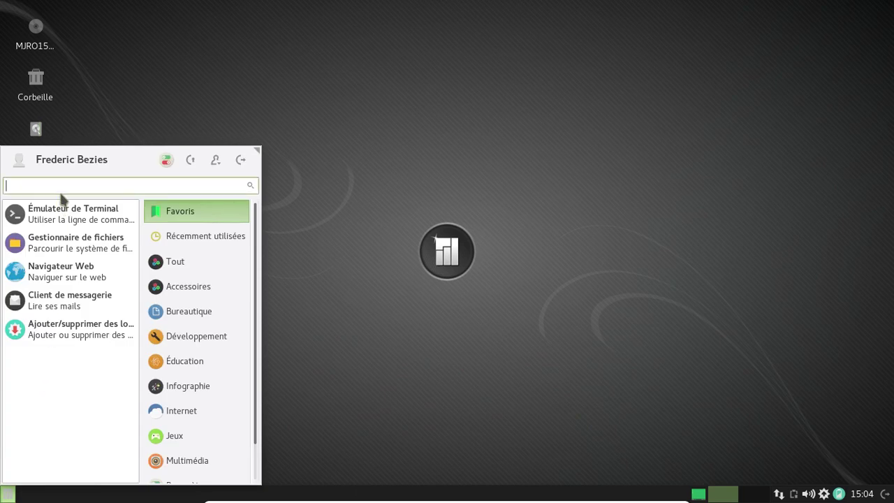
text(am)
key(BackSpace)
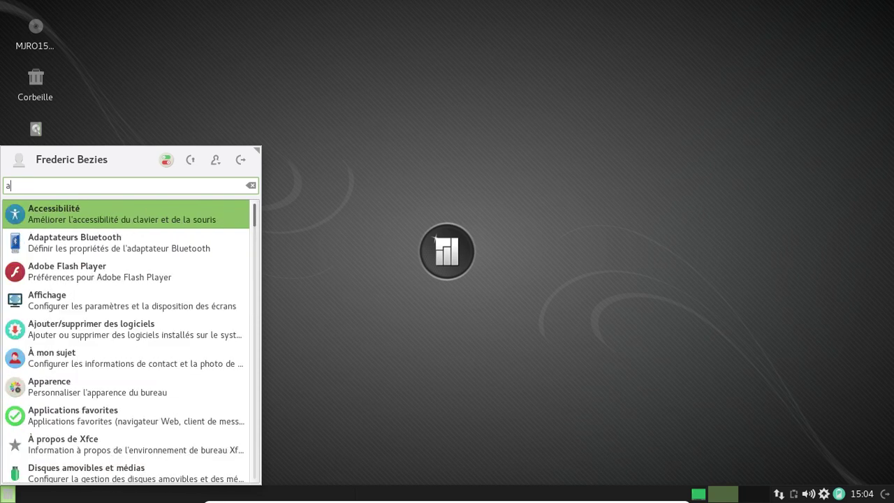
key(BackSpace)
text(manja)
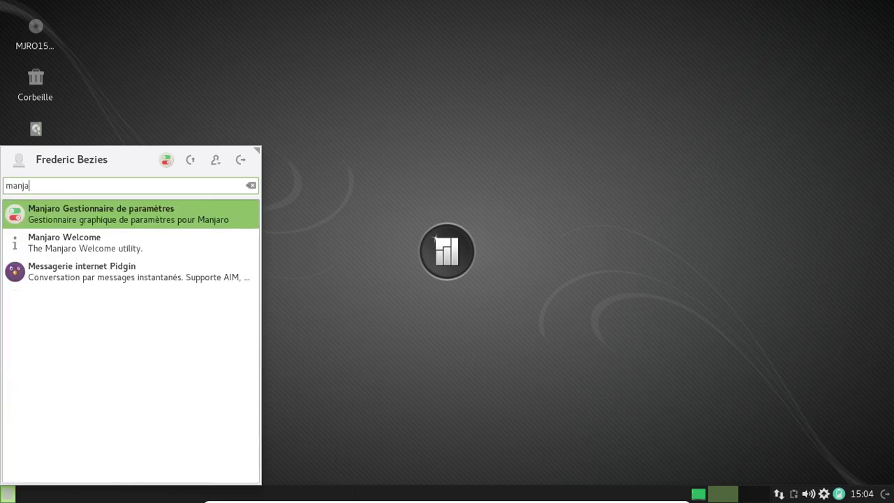
click(121, 227)
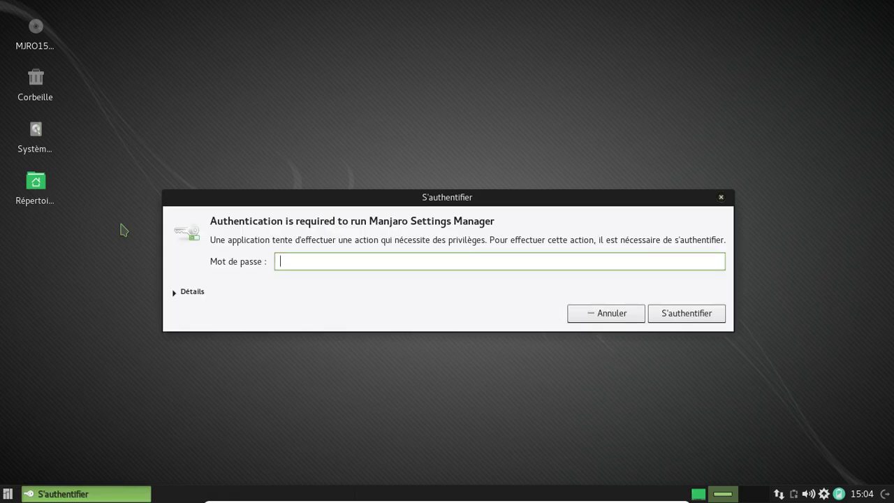
text(********)
key(Return)
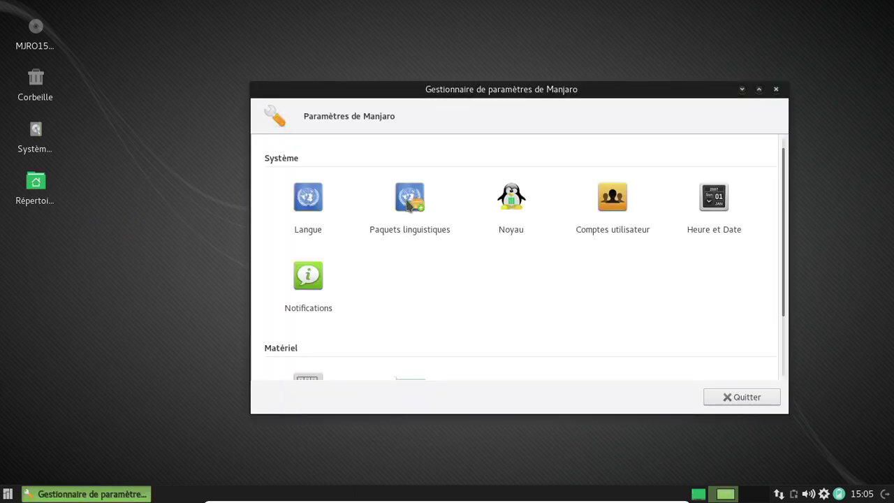
Install all available en_US and fr_FR language packs and close the processing window once it finishes.
click(409, 204)
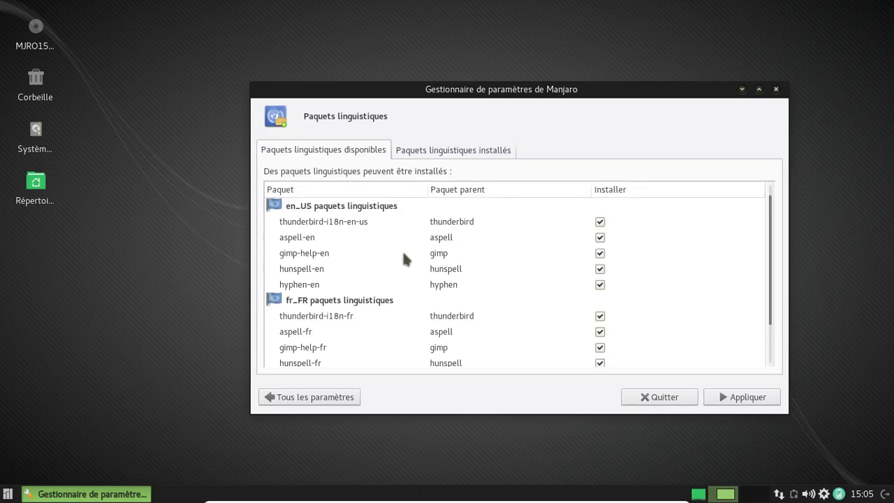
scroll(403, 255, down, 1)
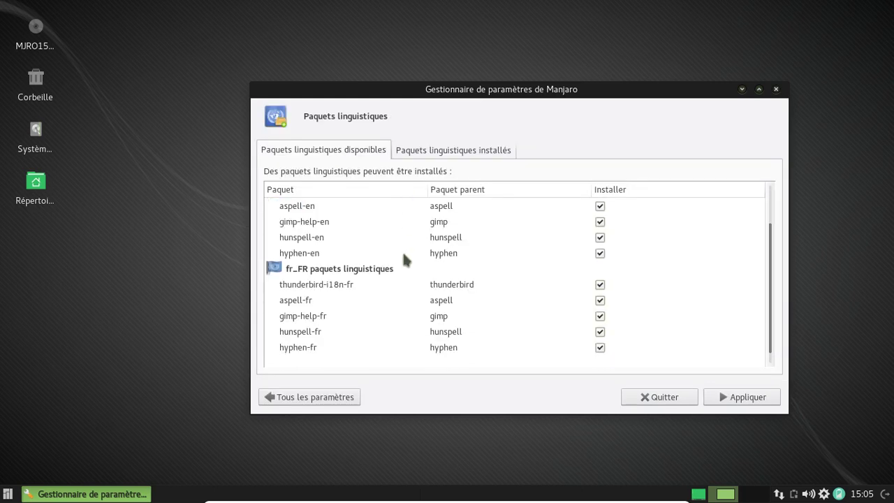
click(748, 397)
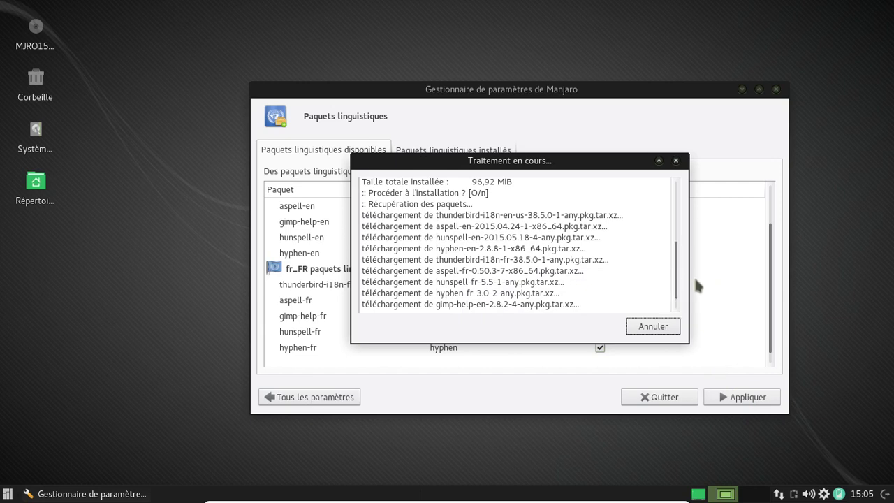
drag(676, 283, 656, 297)
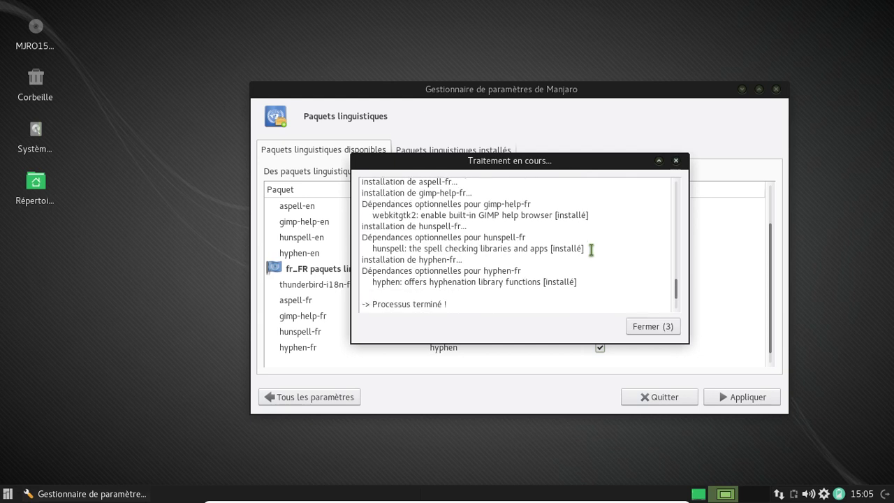
click(646, 325)
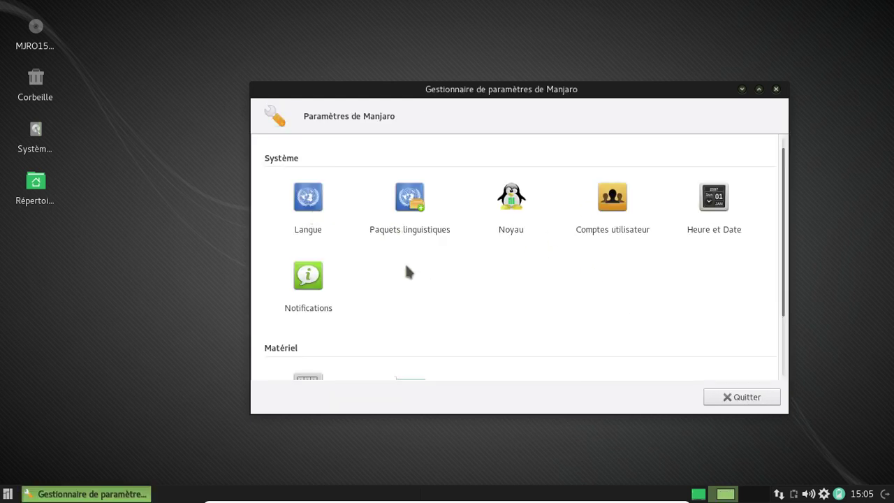
Review the hardware detection drivers and the available Linux kernels, and close the settings manager.
scroll(417, 286, down, 2)
click(421, 335)
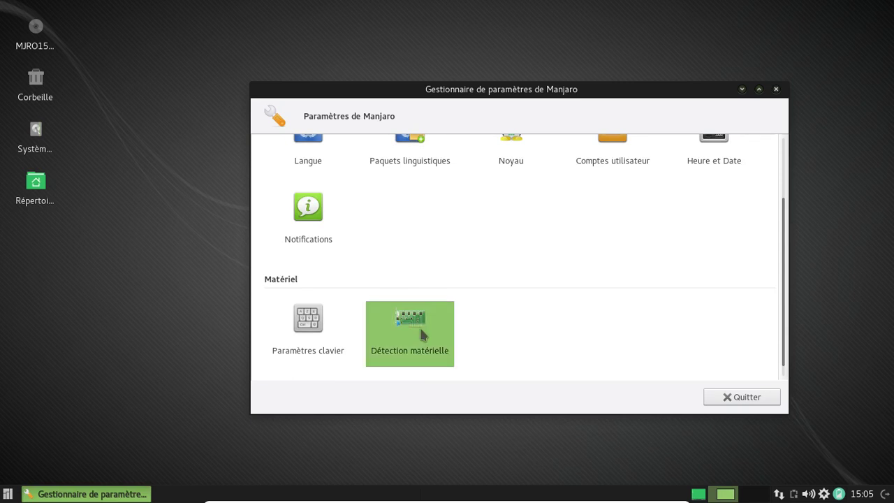
click(420, 328)
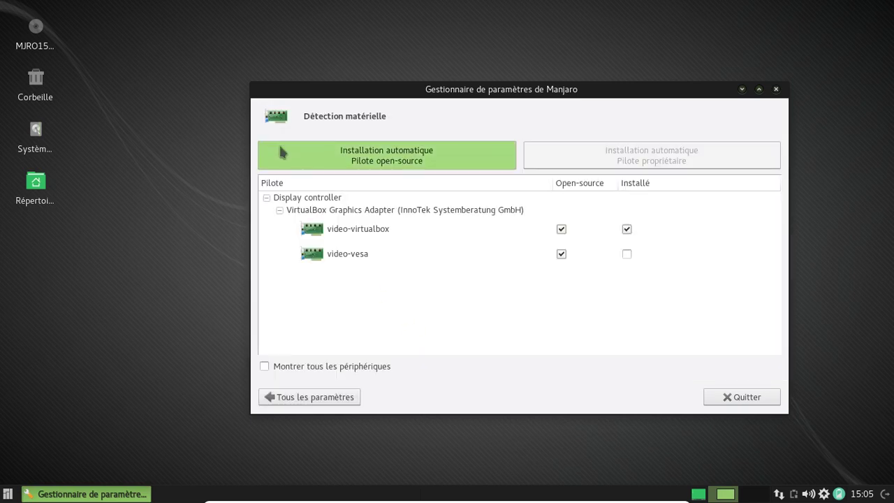
click(289, 398)
scroll(528, 275, up, 2)
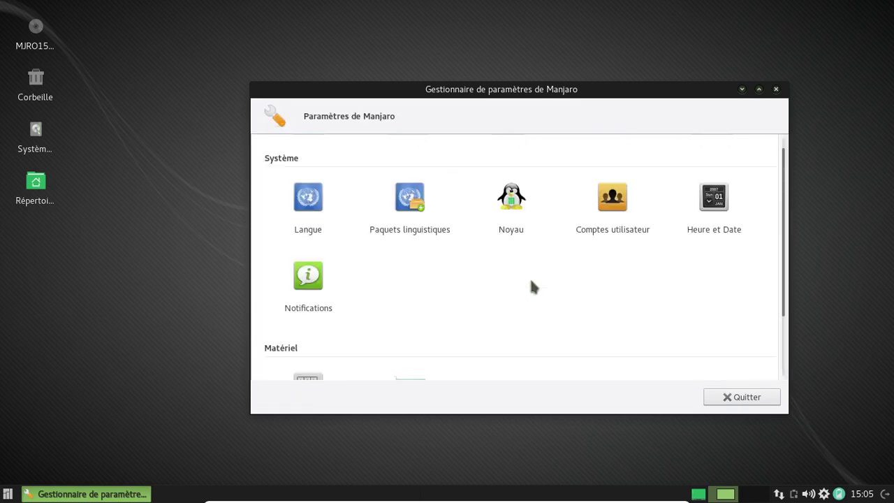
click(513, 206)
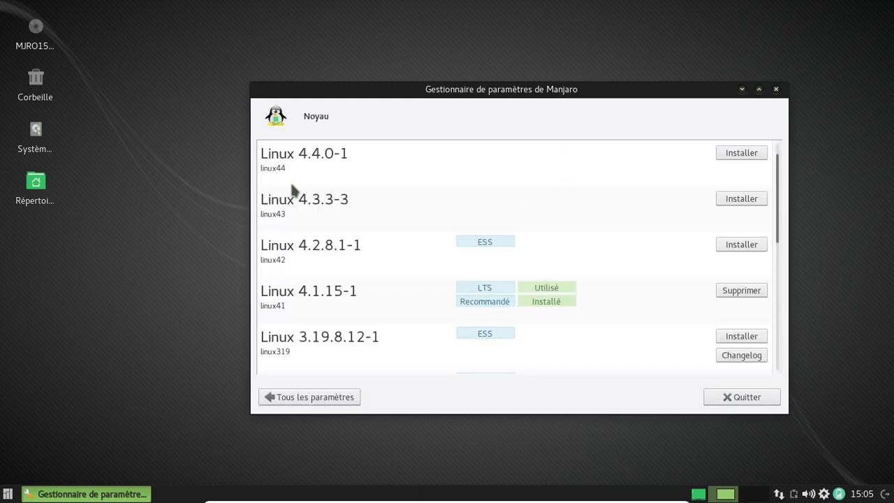
click(776, 89)
Launch the software add/remove tool, search for firefox and mark the firefox-i18n-fr package for installation.
click(7, 494)
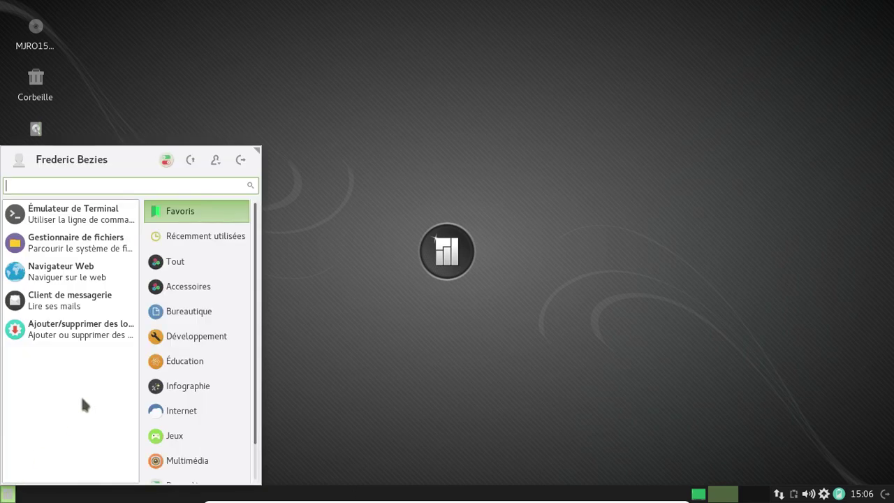
click(90, 332)
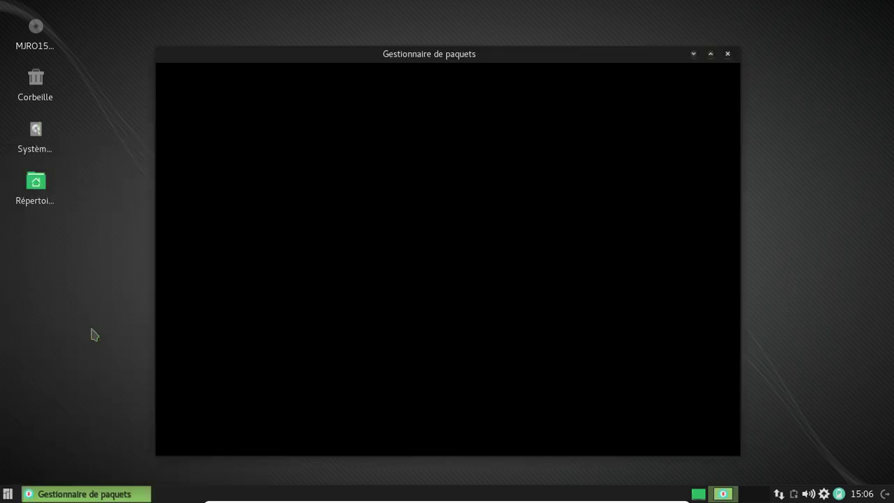
text(firefox)
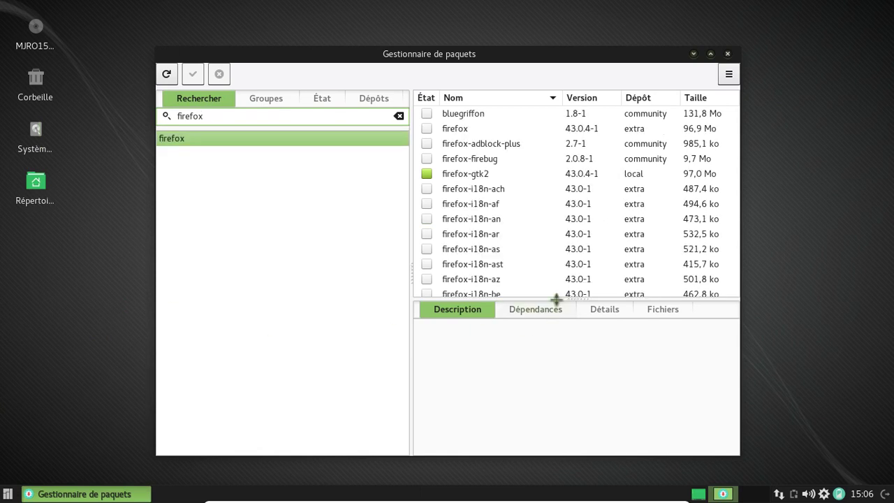
scroll(545, 251, down, 5)
scroll(543, 252, down, 8)
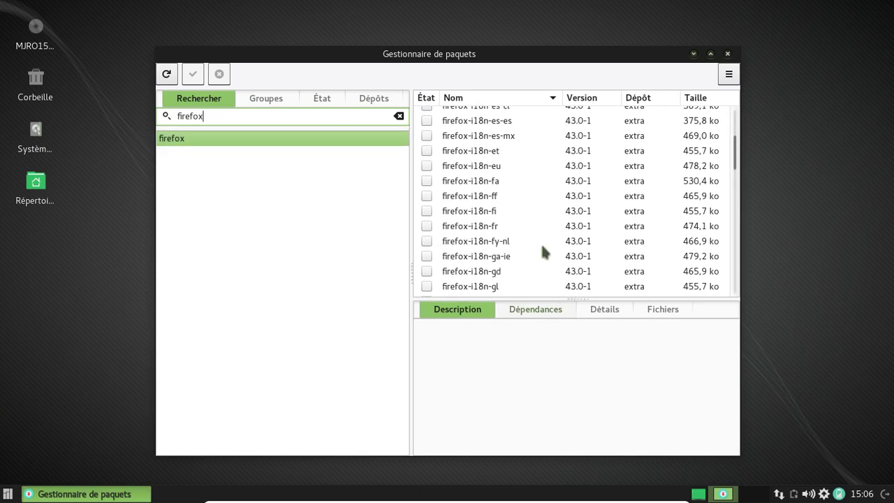
click(426, 170)
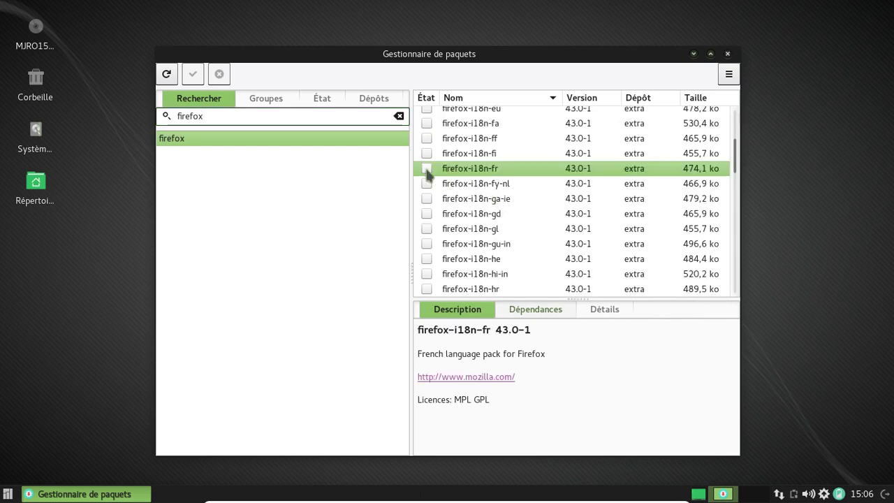
right_click(426, 170)
click(457, 196)
Browse the remaining Firefox packages and view the description of firefox-kde.
scroll(563, 175, down, 8)
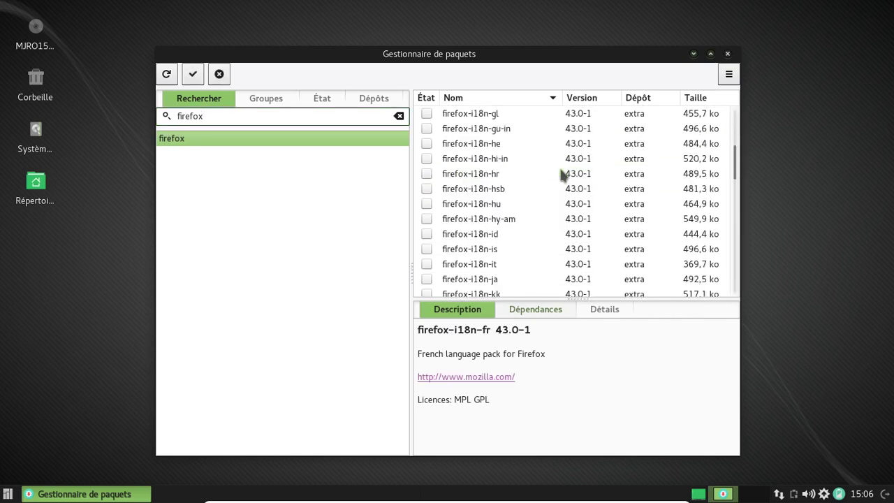
scroll(563, 175, down, 10)
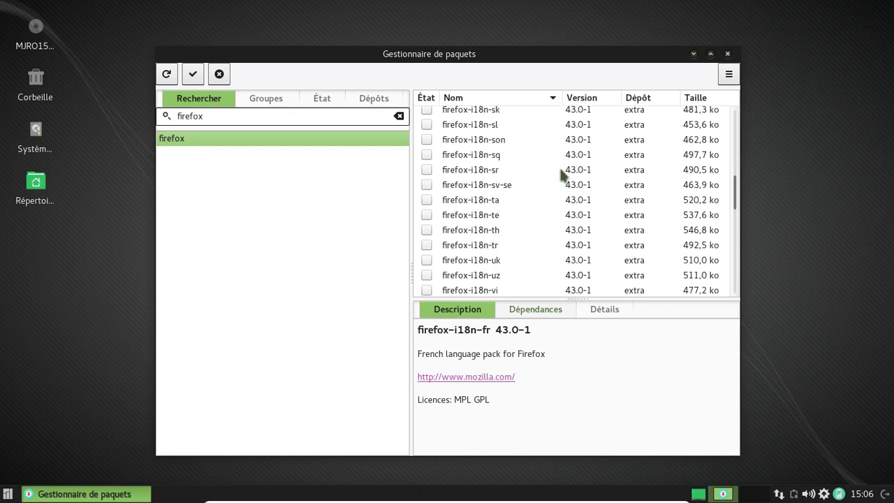
scroll(562, 175, up, 4)
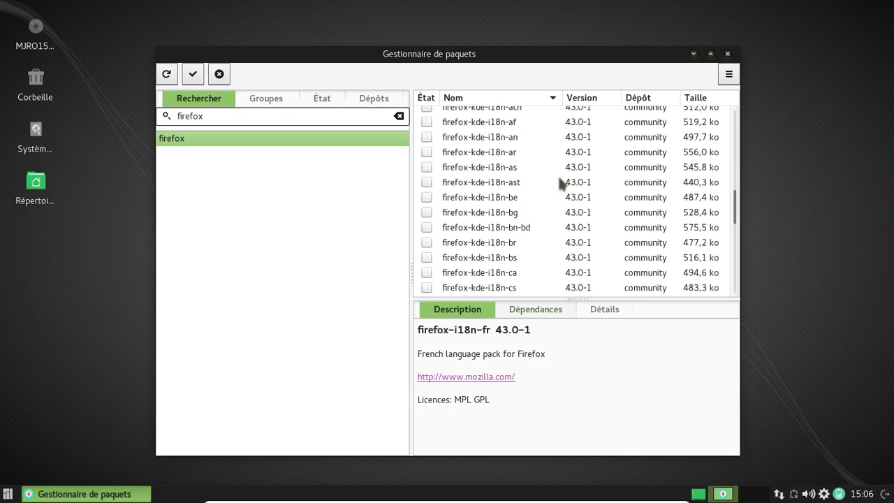
click(511, 124)
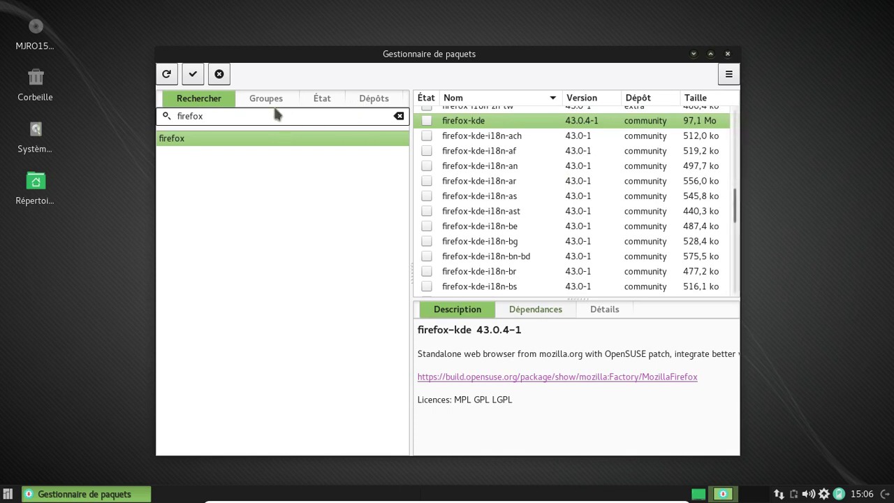
Search the packages for libreoffice-still and mark libreoffice-still-fr for installation.
double_click(189, 115)
text(lib)
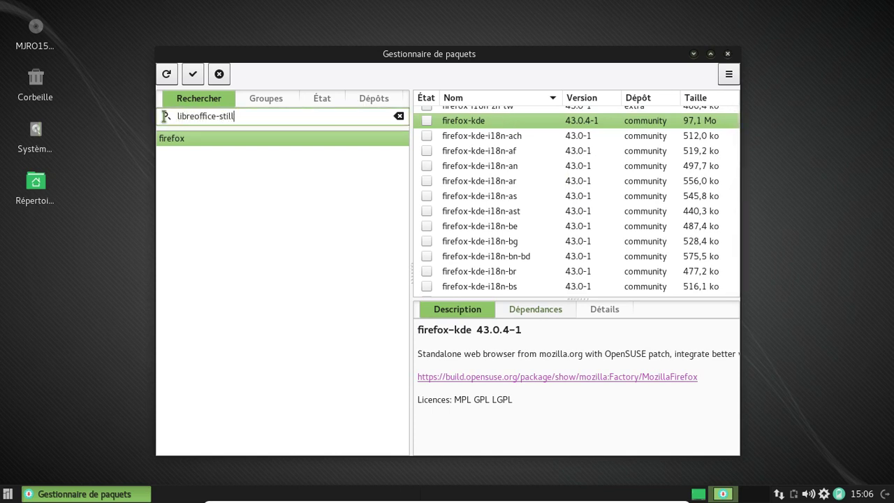
text(reoffice-still)
key(Return)
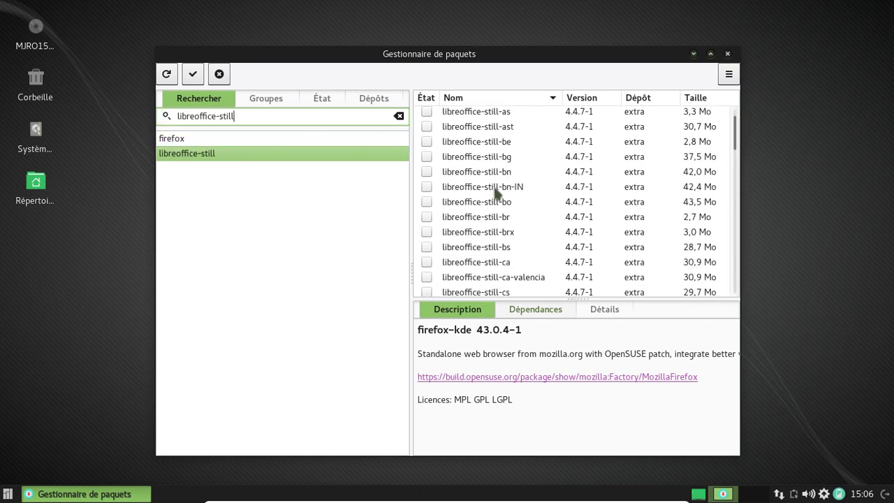
scroll(492, 199, down, 5)
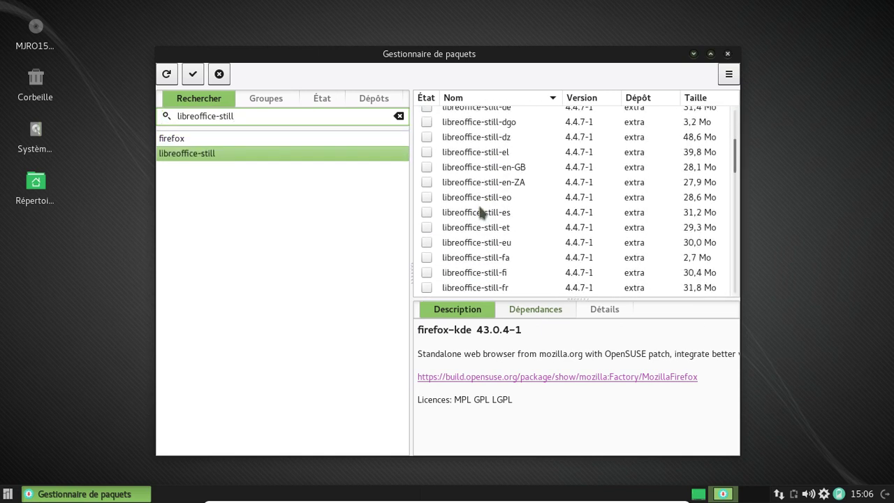
scroll(480, 211, down, 2)
click(429, 203)
right_click(431, 206)
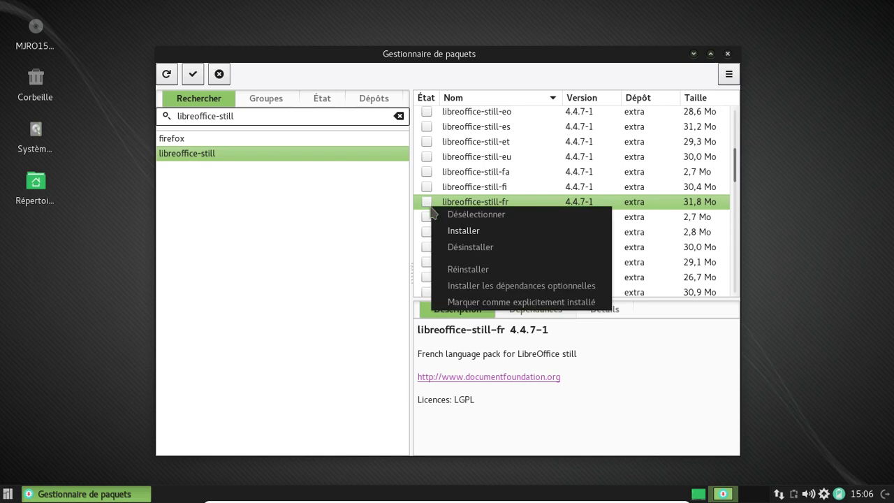
click(460, 230)
Apply the marked package installations, confirm the transaction summary and authenticate with the account password.
click(192, 73)
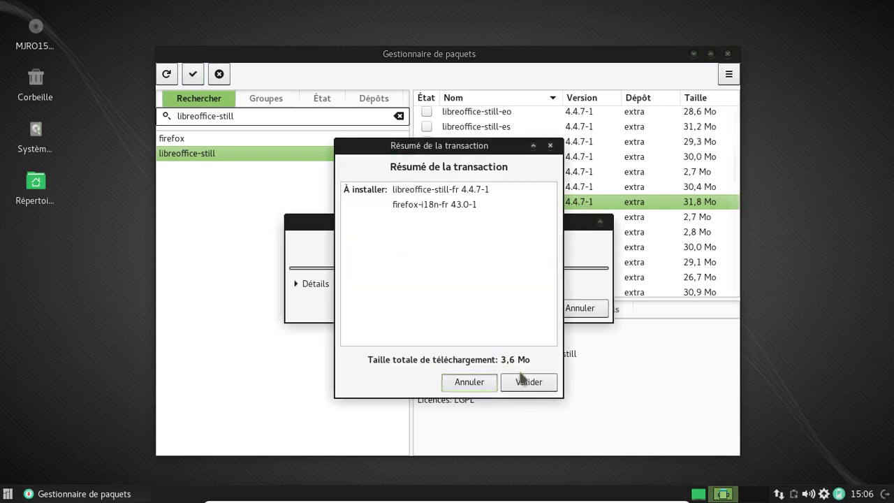
click(523, 381)
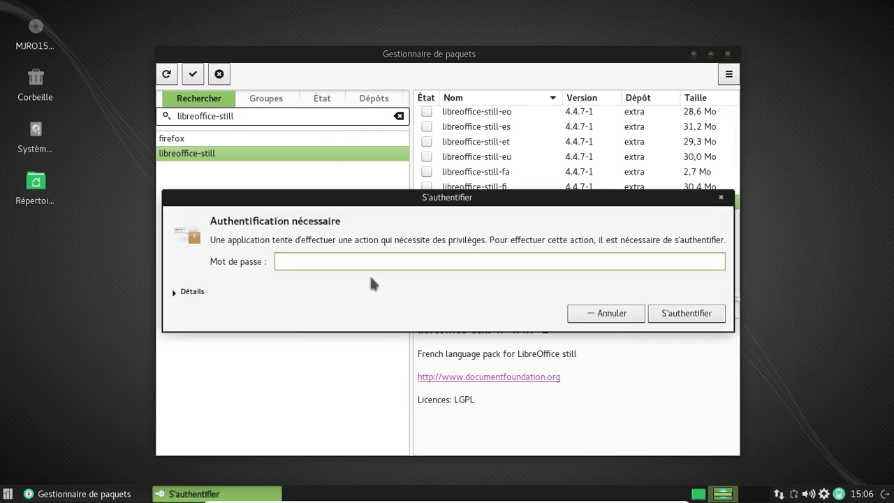
text(********)
key(Return)
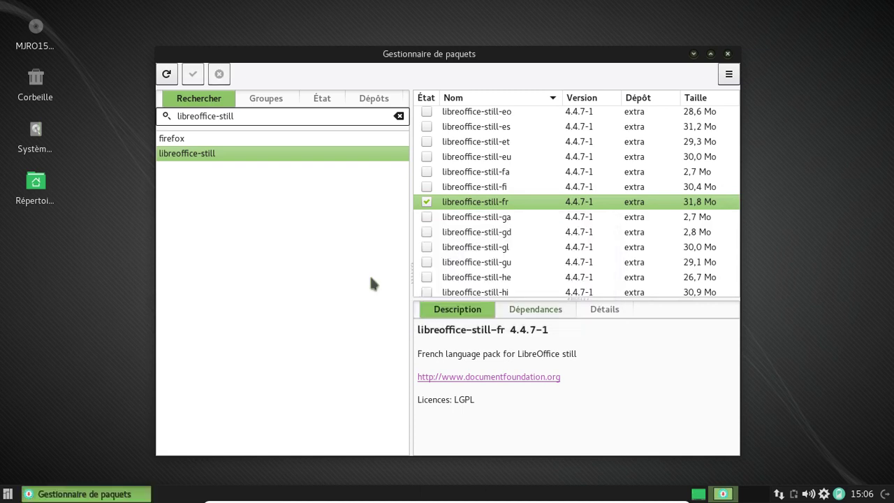
Look through the rest of the libreoffice-still package list and close the package manager.
scroll(554, 190, down, 2)
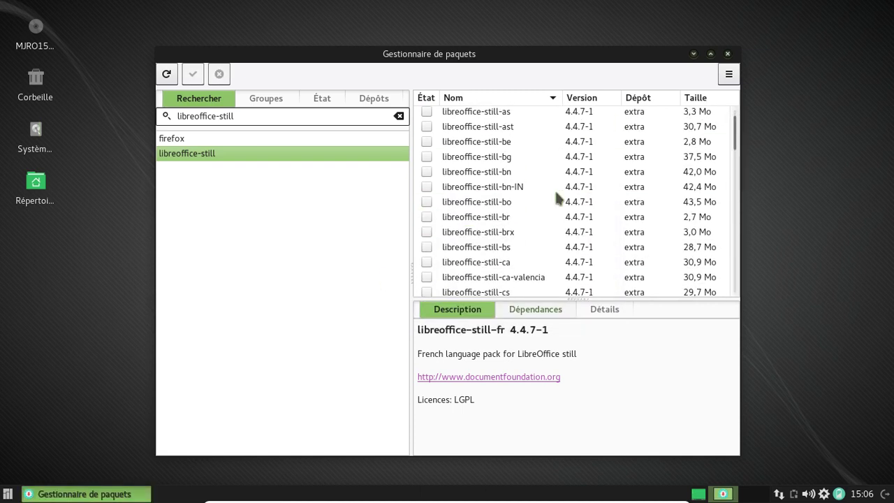
scroll(556, 193, down, 15)
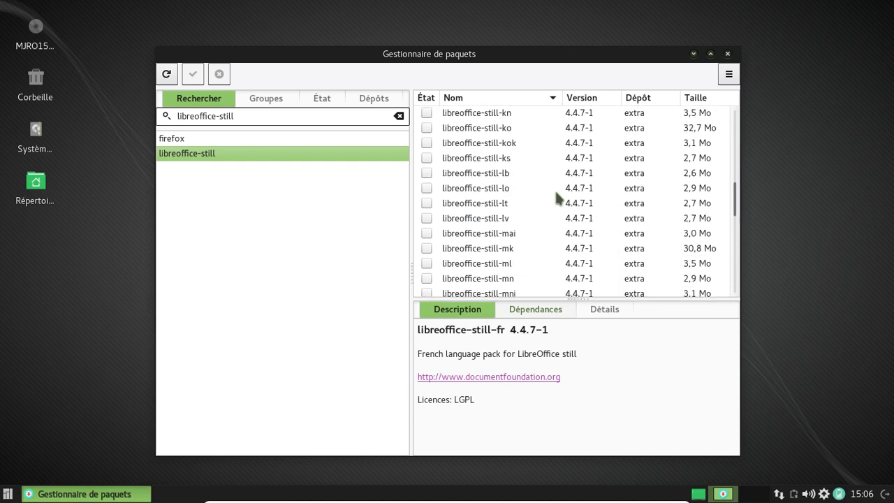
scroll(556, 193, down, 13)
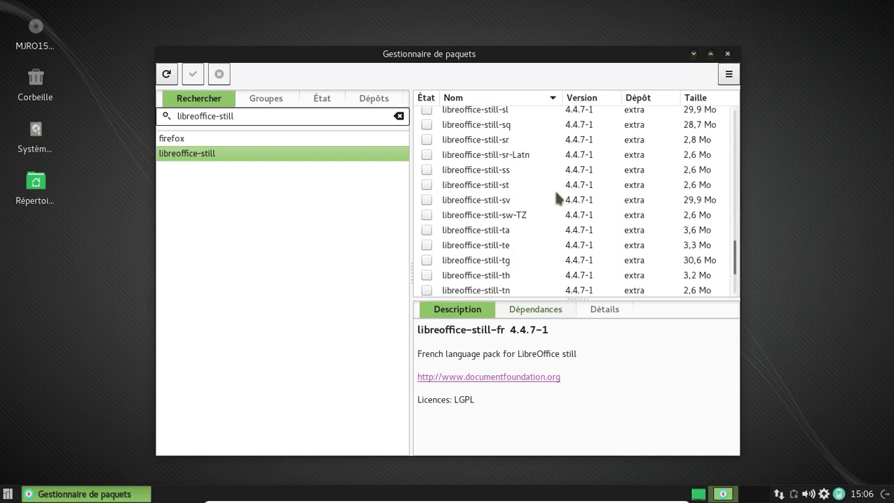
scroll(558, 199, down, 4)
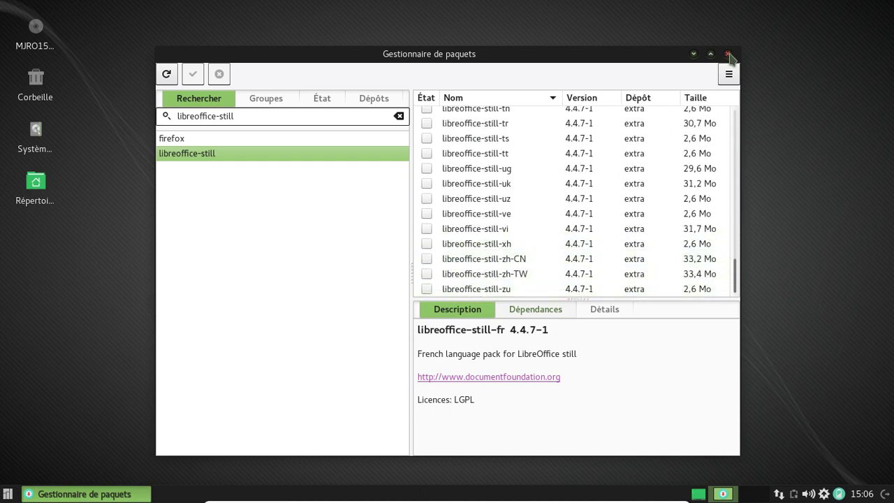
click(727, 53)
Launch LibreOffice Writer from the office applications category.
click(8, 494)
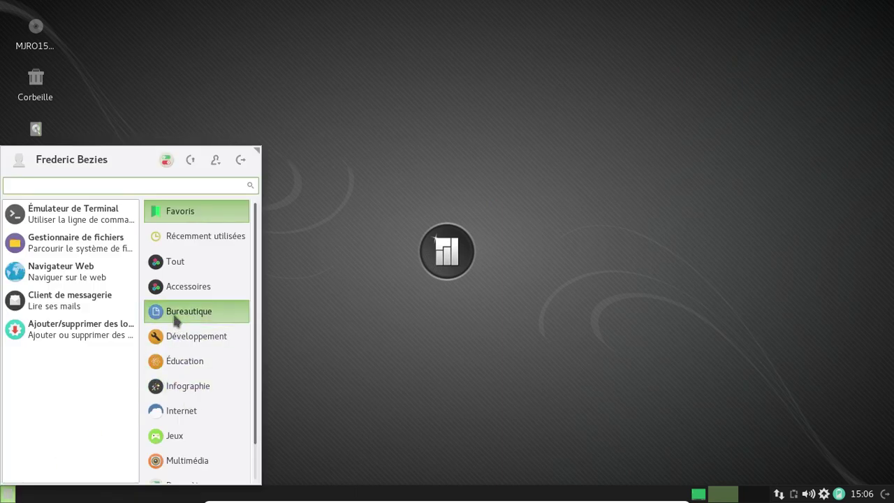
click(209, 314)
scroll(80, 439, down, 1)
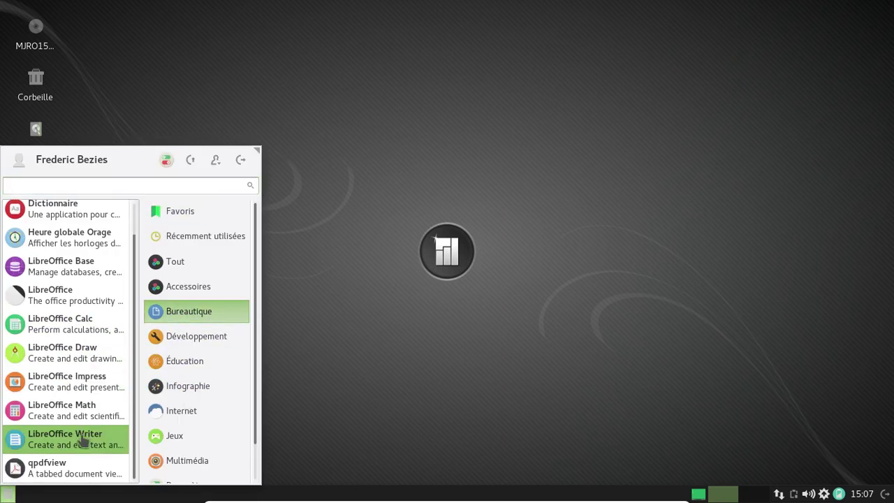
click(82, 440)
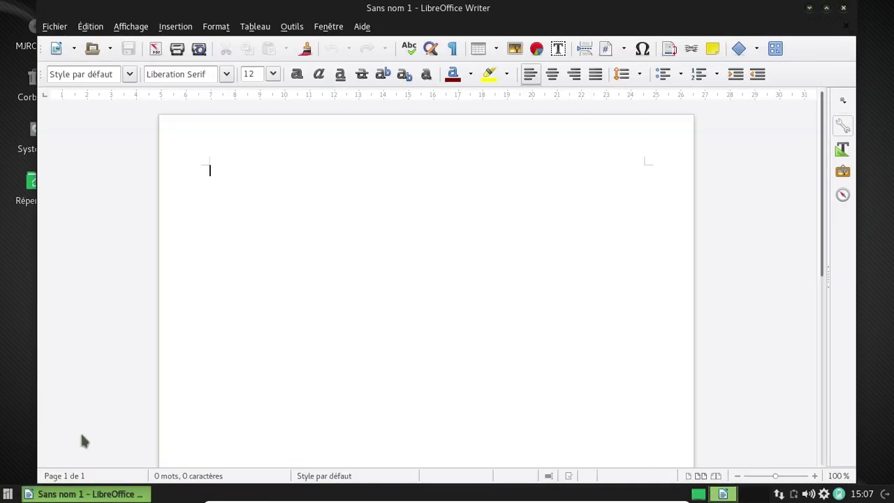
View the LibreOffice version and locale information, and close Writer.
click(368, 29)
click(377, 111)
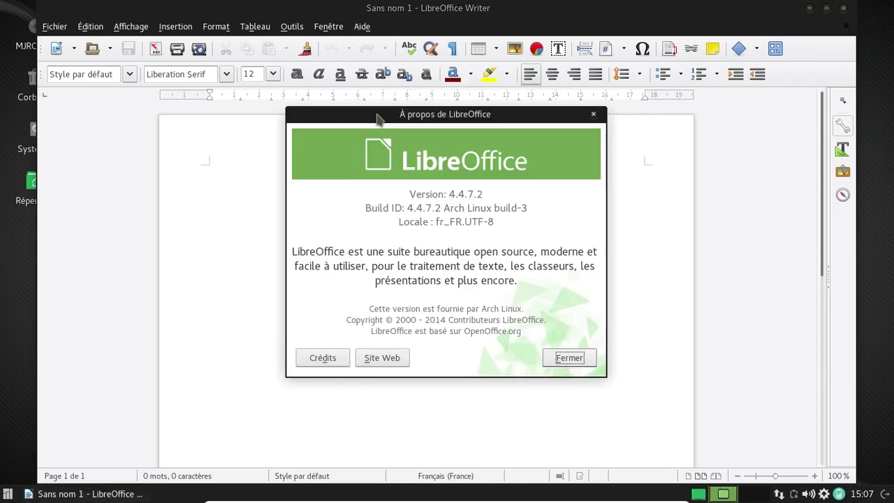
click(569, 357)
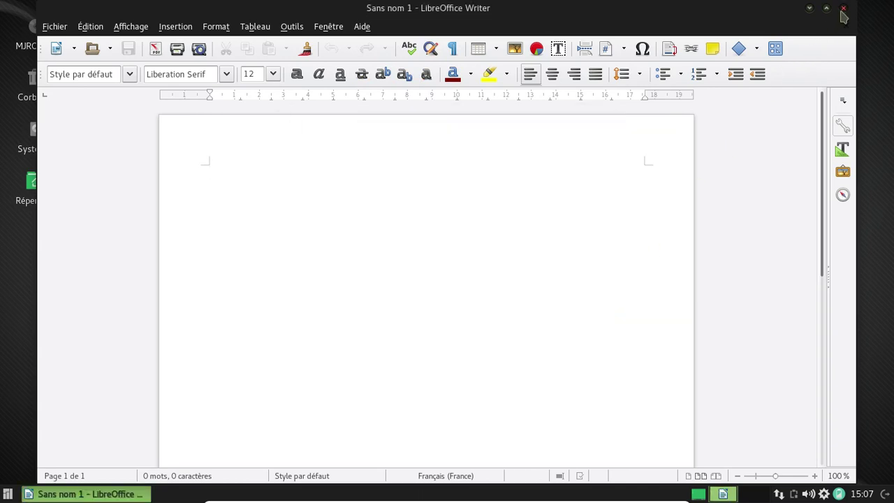
click(842, 8)
Launch Firefox and close its two Mozilla first-run tabs, keeping the Manjaro Linux home page.
click(9, 494)
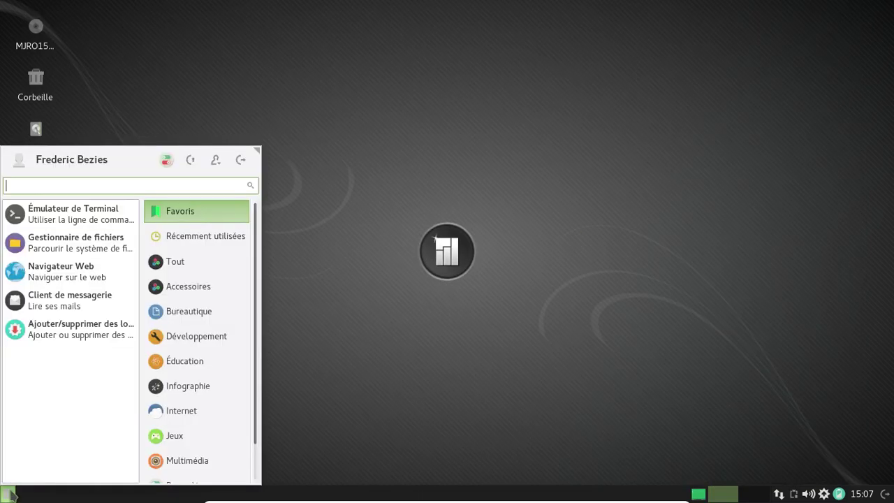
text(firef)
key(Return)
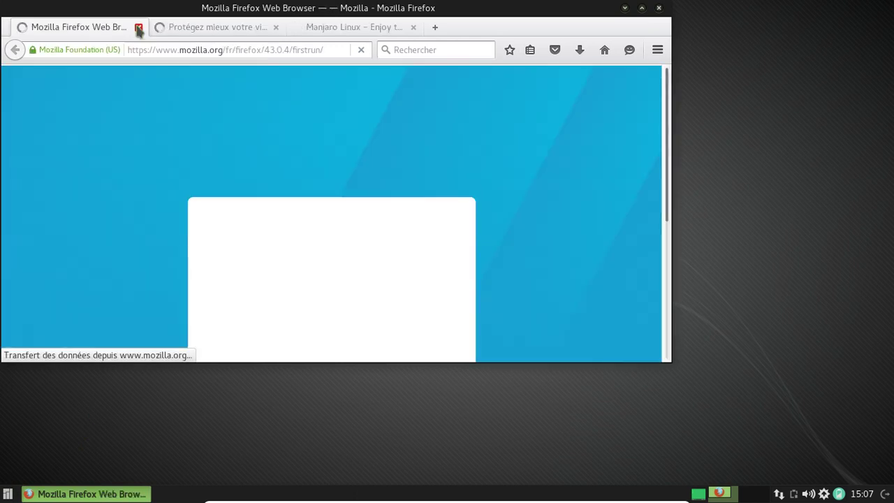
click(138, 28)
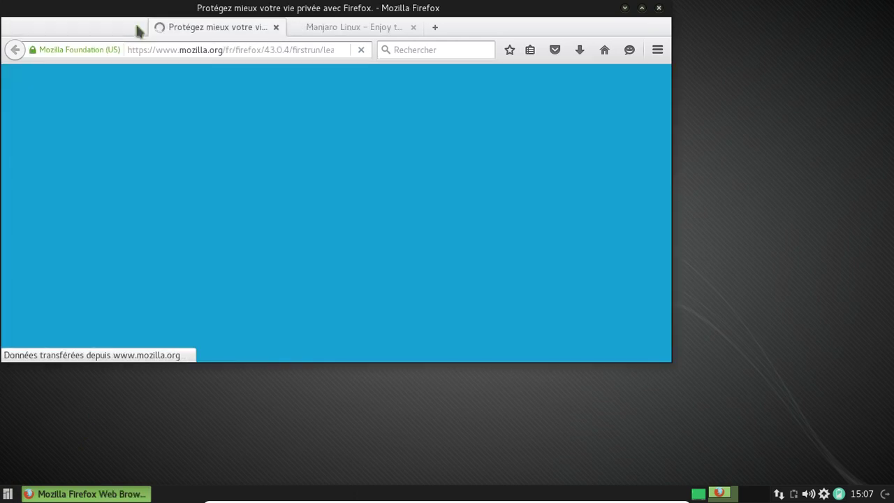
click(138, 28)
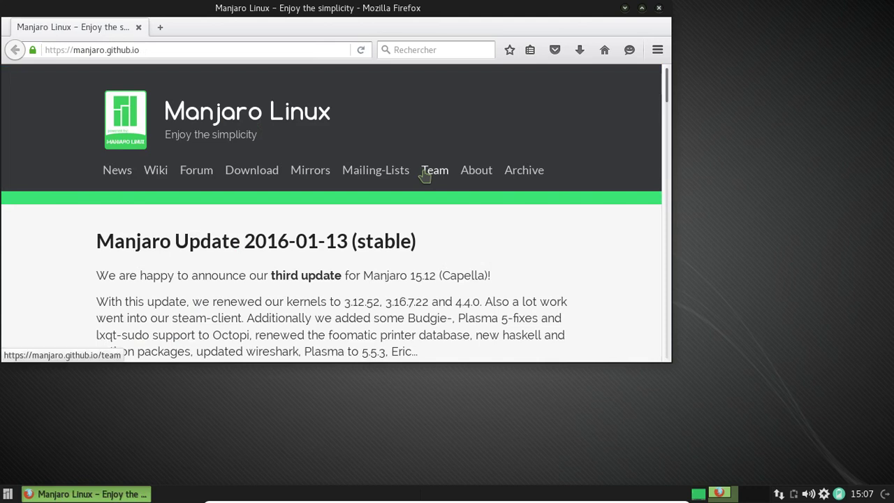
Read the full Manjaro Update 2016-01-13 (stable) announcement from the Manjaro news page, and close Firefox.
scroll(424, 175, down, 2)
scroll(420, 166, down, 3)
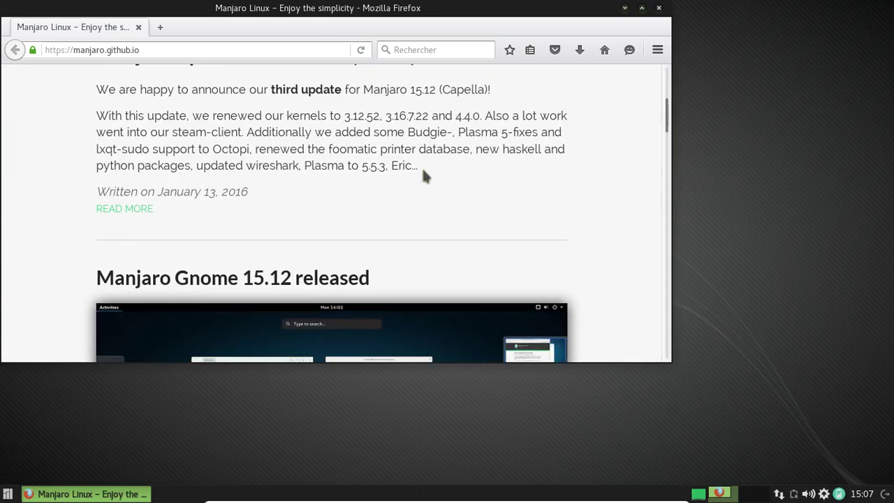
click(142, 209)
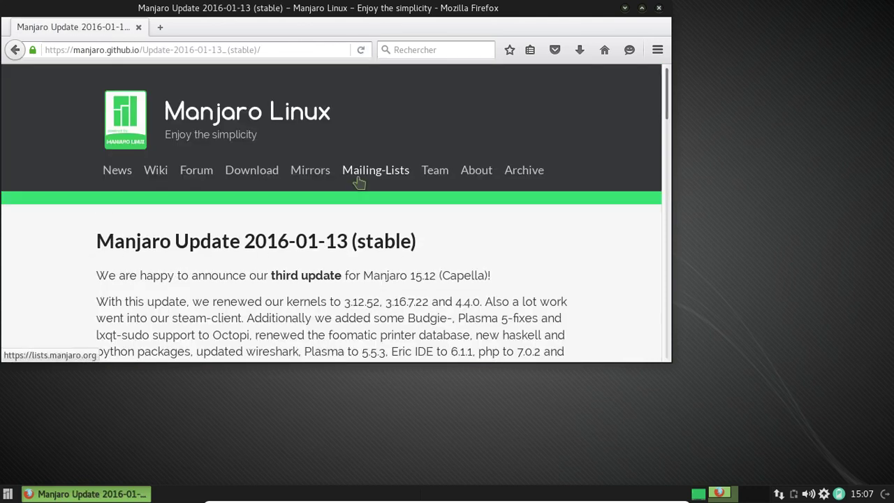
scroll(552, 234, down, 3)
scroll(551, 234, down, 5)
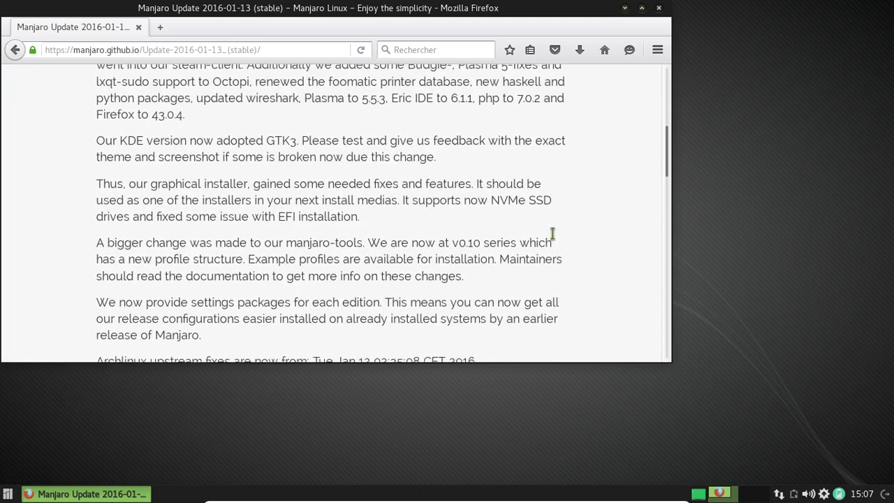
scroll(552, 234, up, 1)
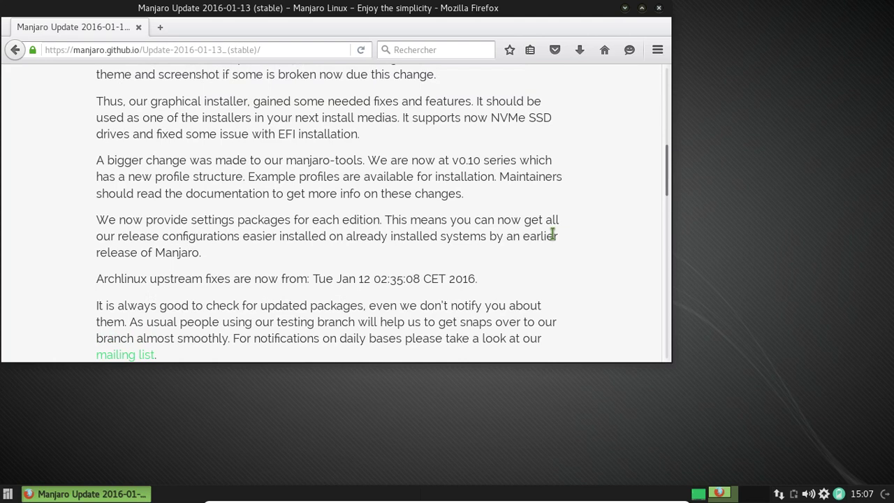
scroll(552, 235, down, 3)
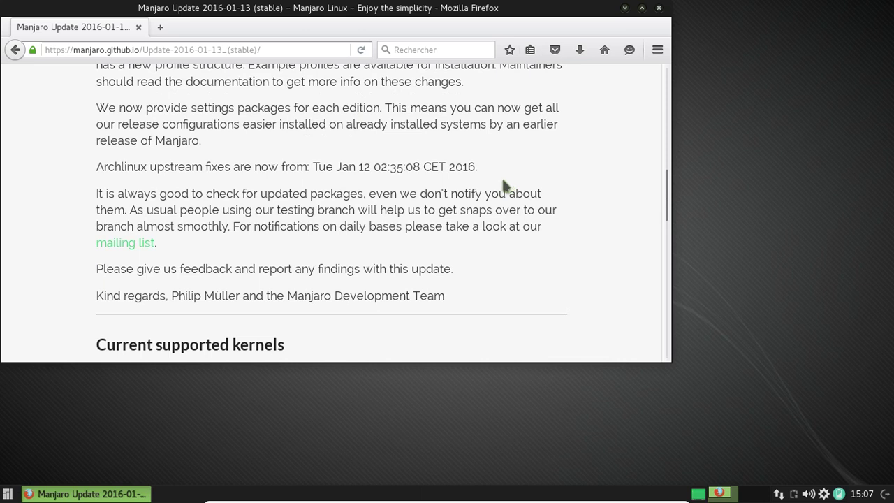
click(659, 7)
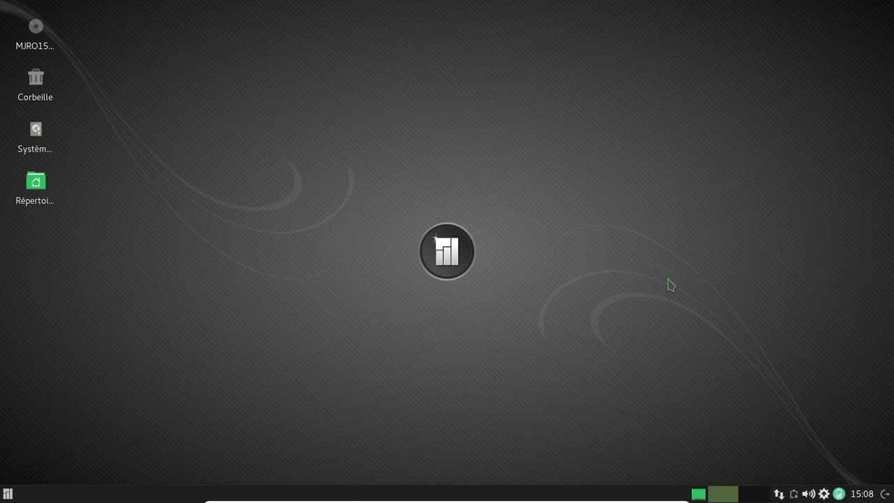
Open the session logout dialog with the shutdown options.
click(884, 493)
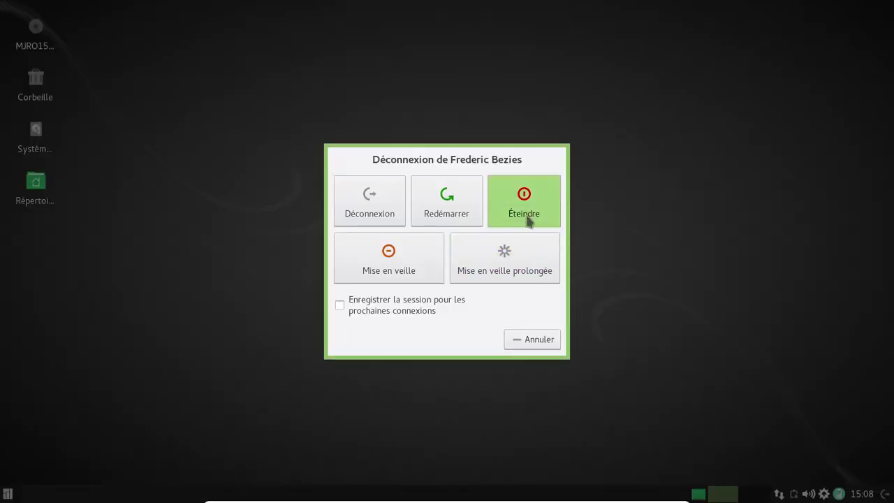